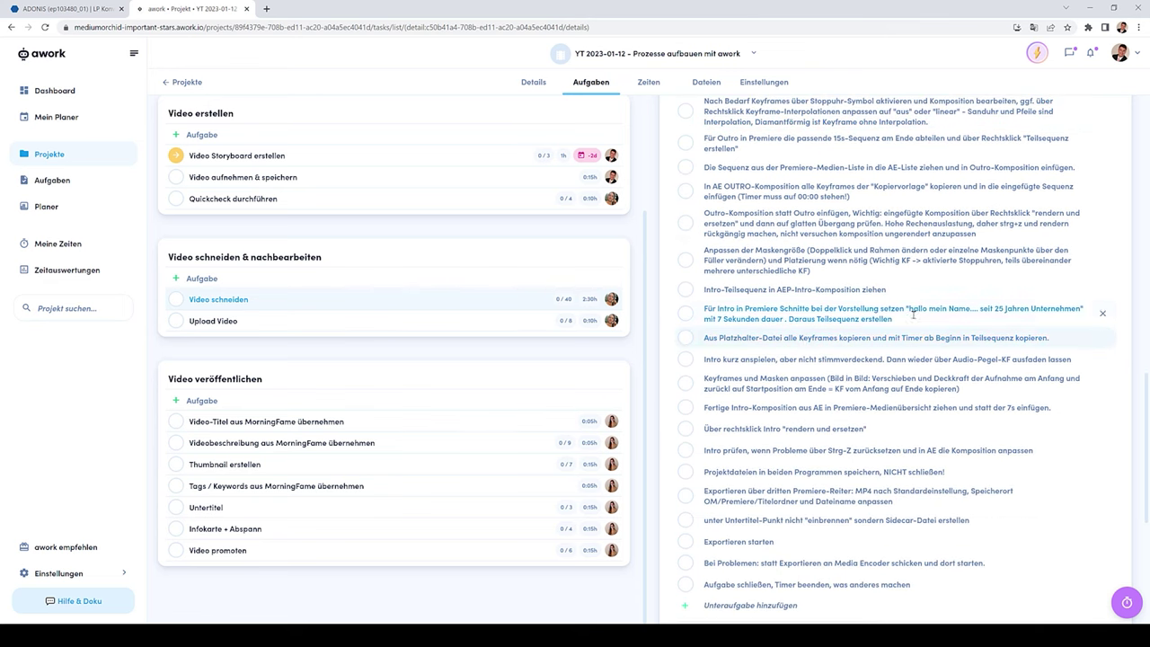
Close the "Video schneiden" task details and return to the overview of all projects.
scroll(1069, 167, "up", 10)
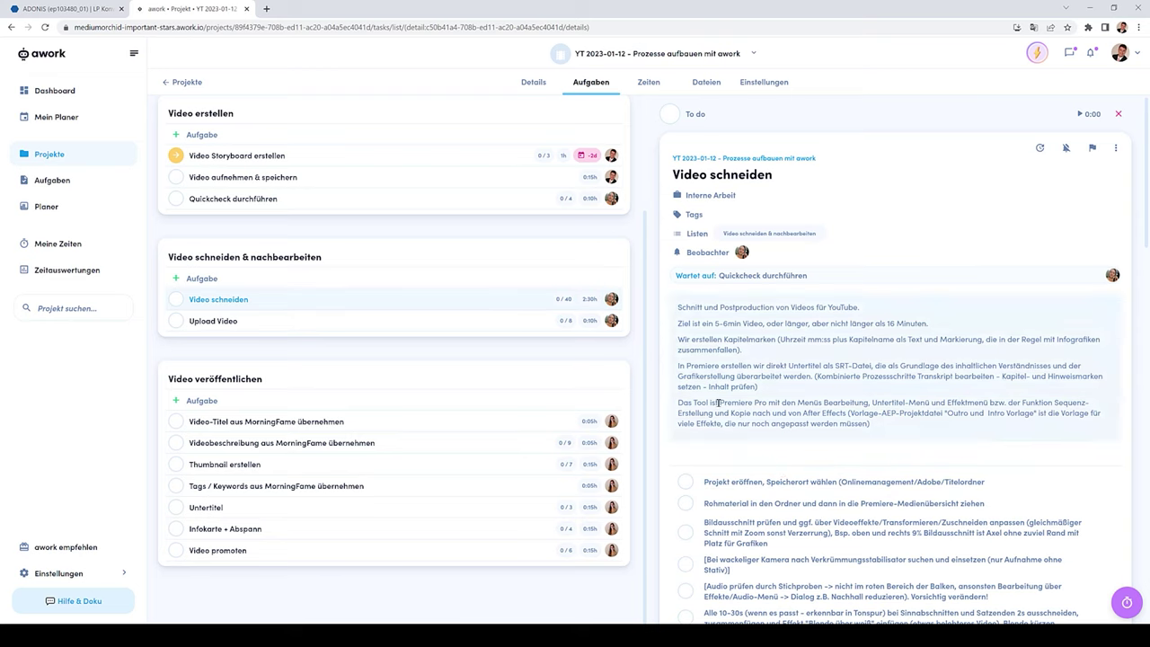
left_click(1117, 115)
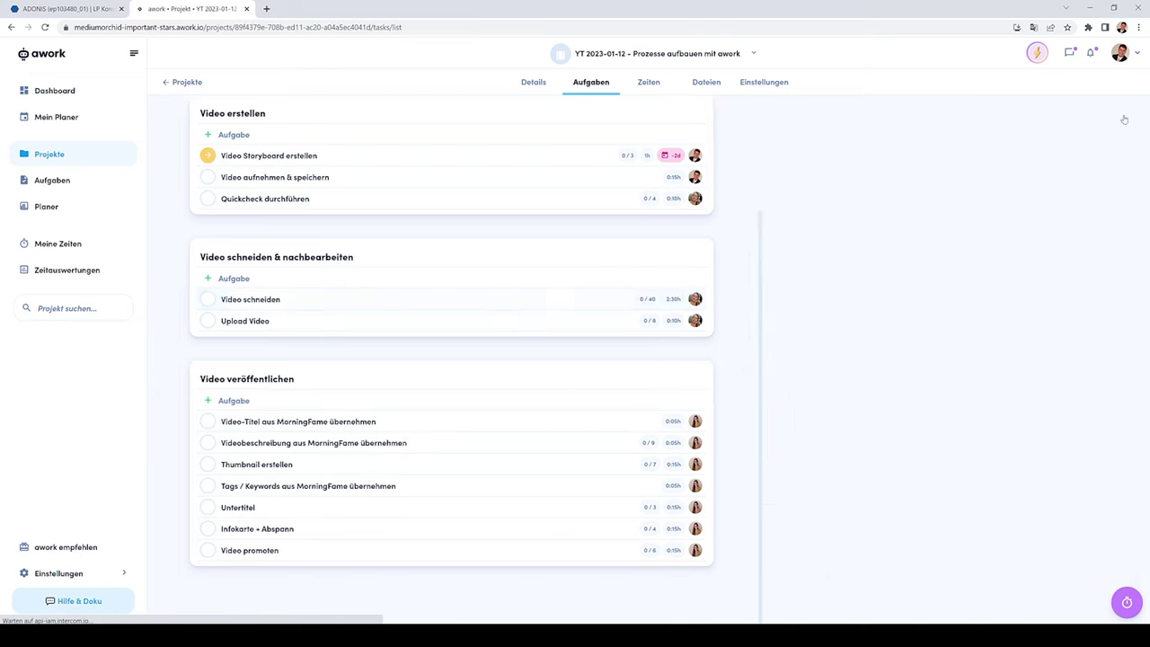
left_click(179, 83)
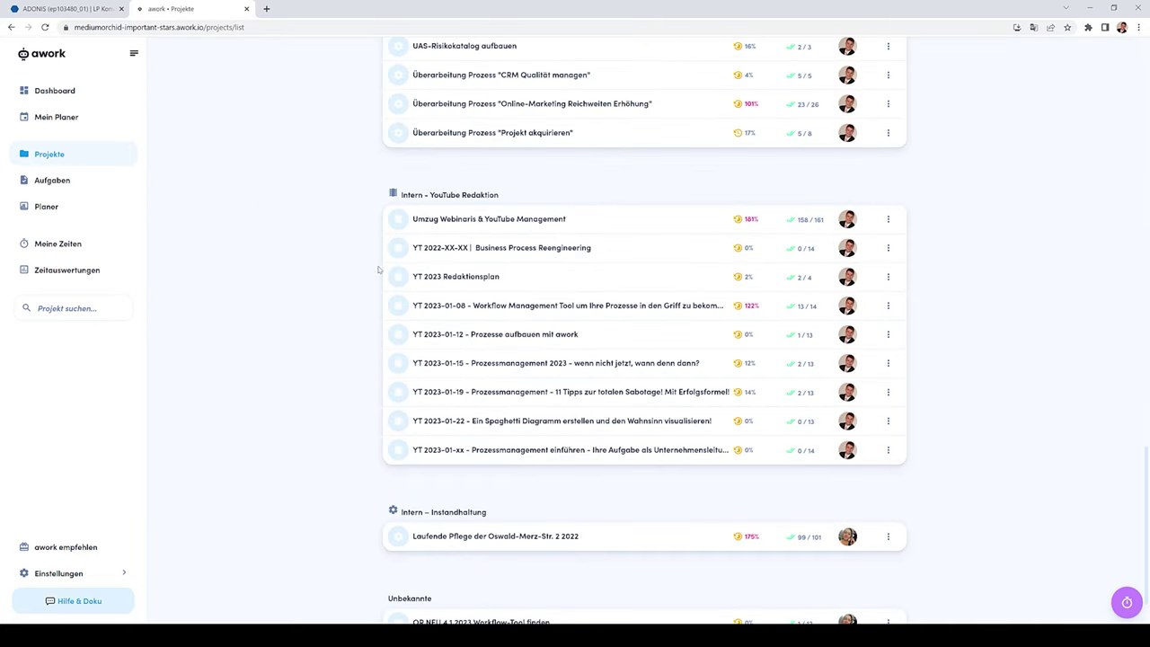
Start a new project named "YT 2023-01-31 - Prozessorganisation 2023 radikal umsetzen? Trauen Sie sich das Undenkbare?".
scroll(962, 287, "up", 1)
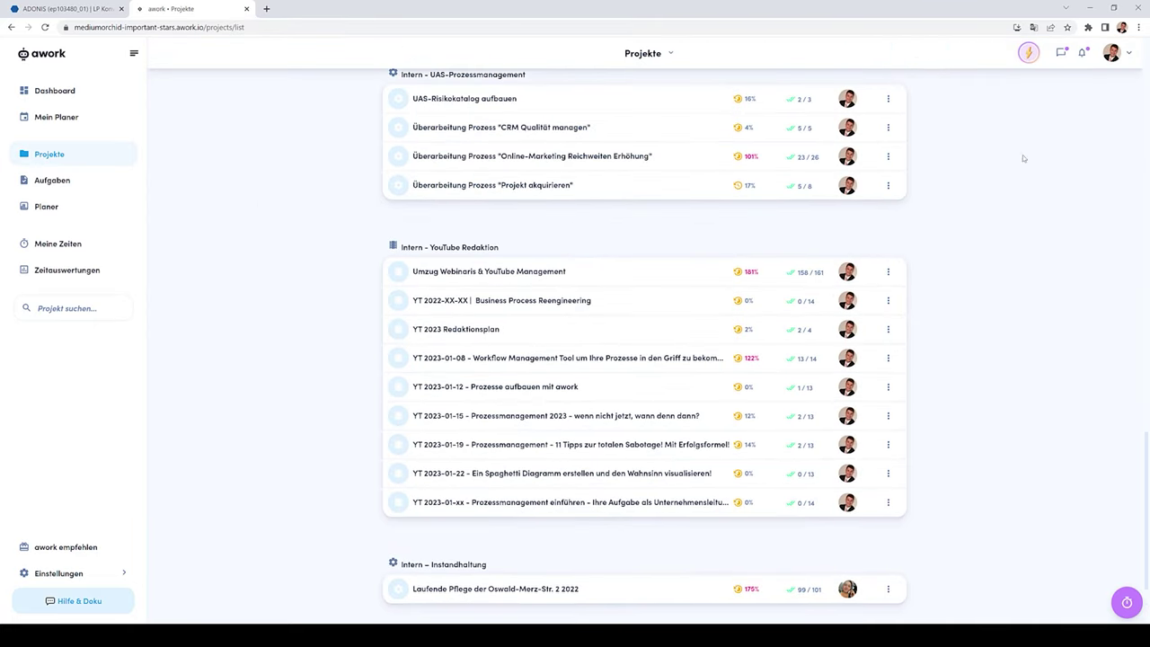
left_click(1029, 52)
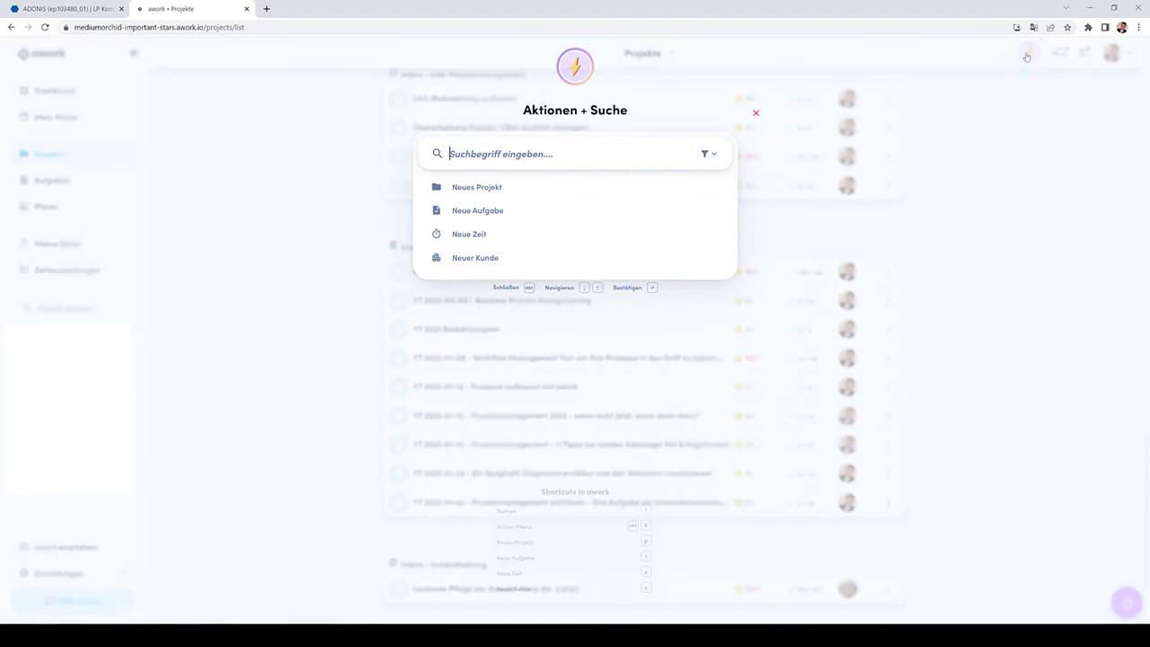
left_click(481, 188)
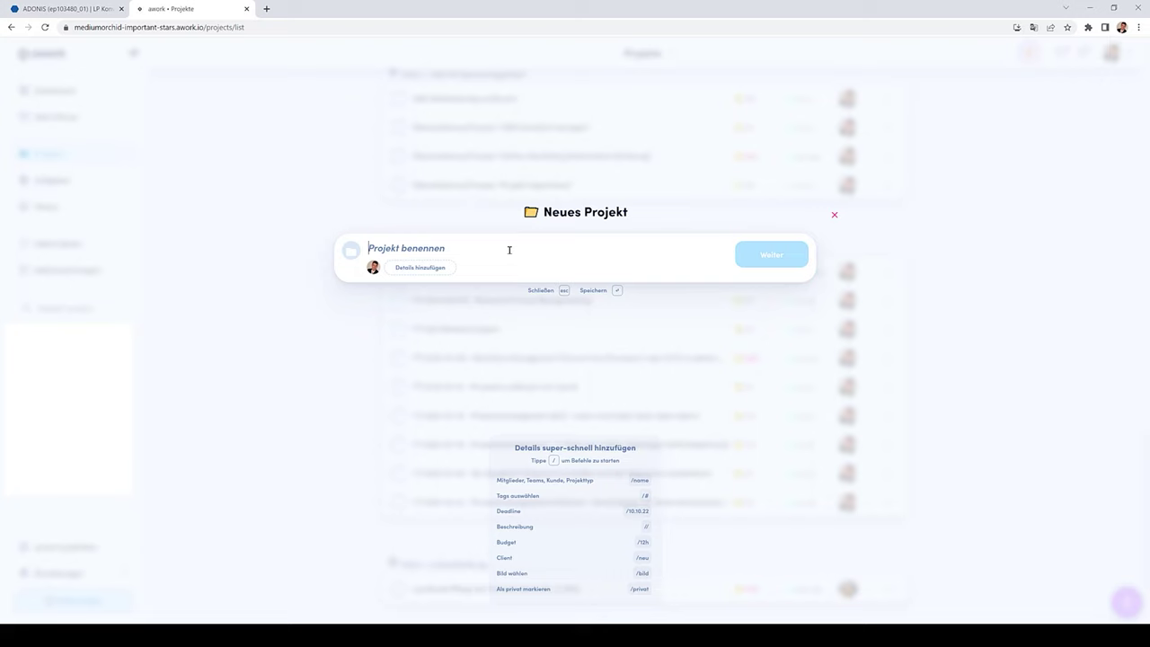
type("YT 2023")
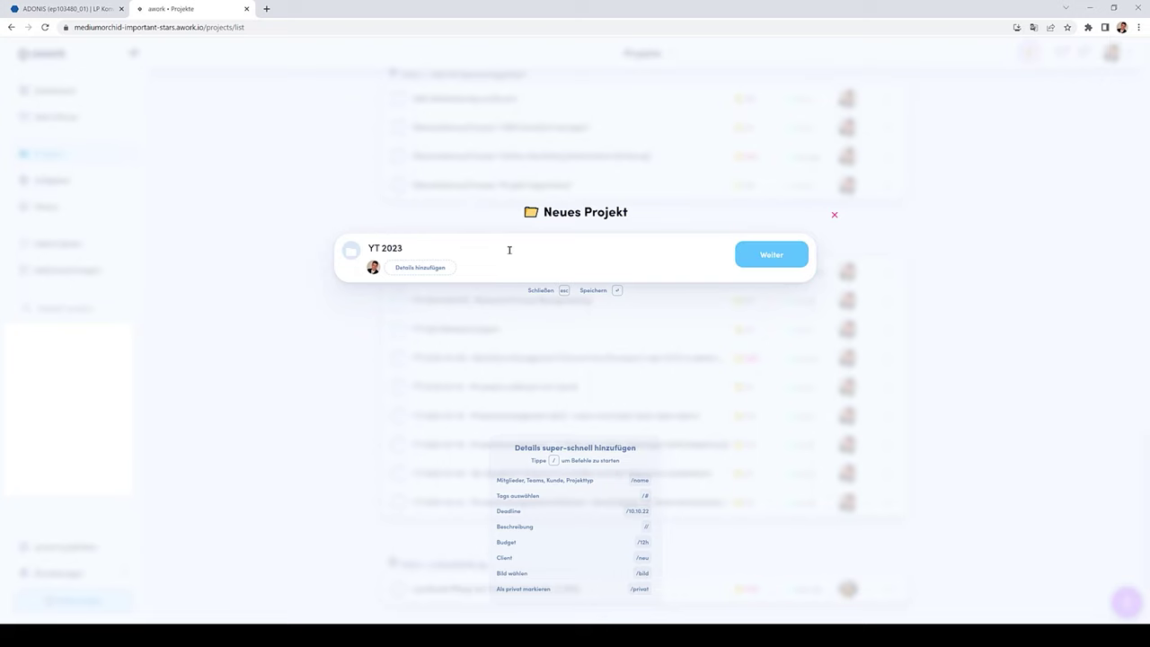
type("-01-31 -")
type("Prozessorganisation 2023 radikal umsetzen? Trauen Sie sich das Undenkbare?")
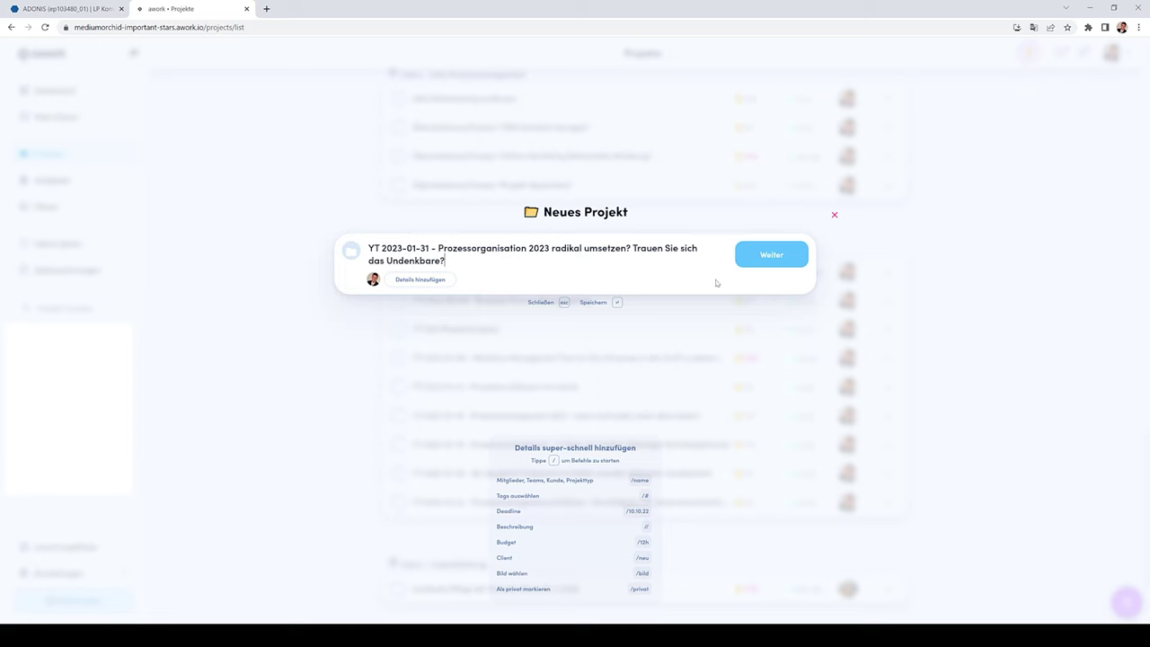
Create the project from the custom template "Intern - YouTube Redaktion".
left_click(752, 256)
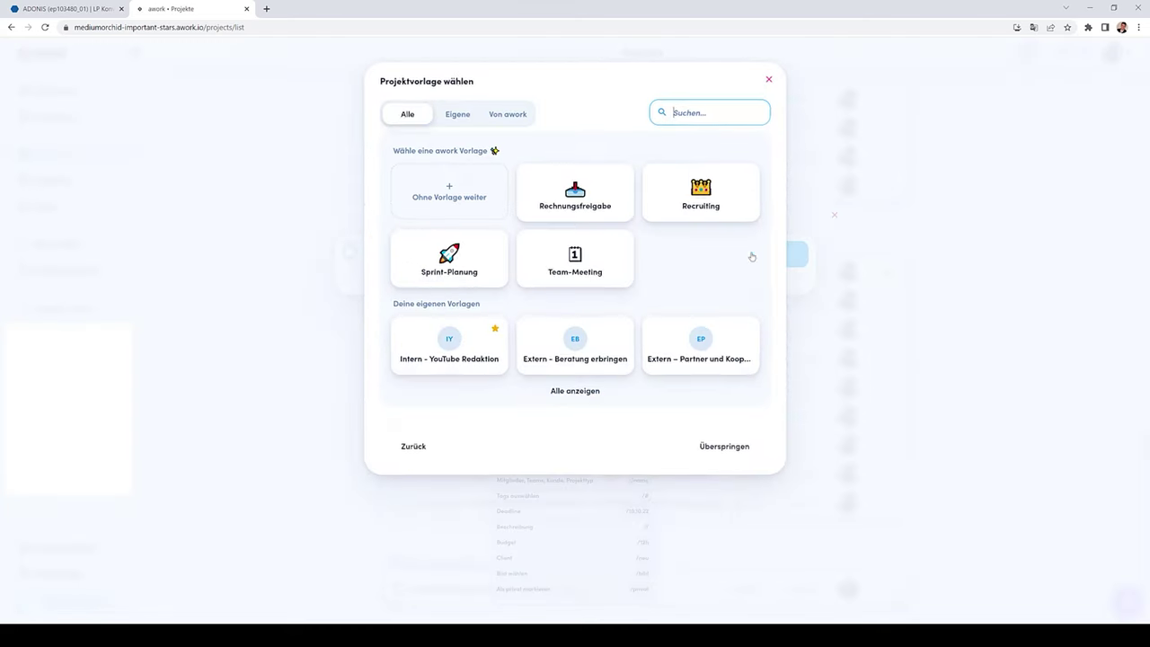
left_click(459, 115)
left_click(577, 207)
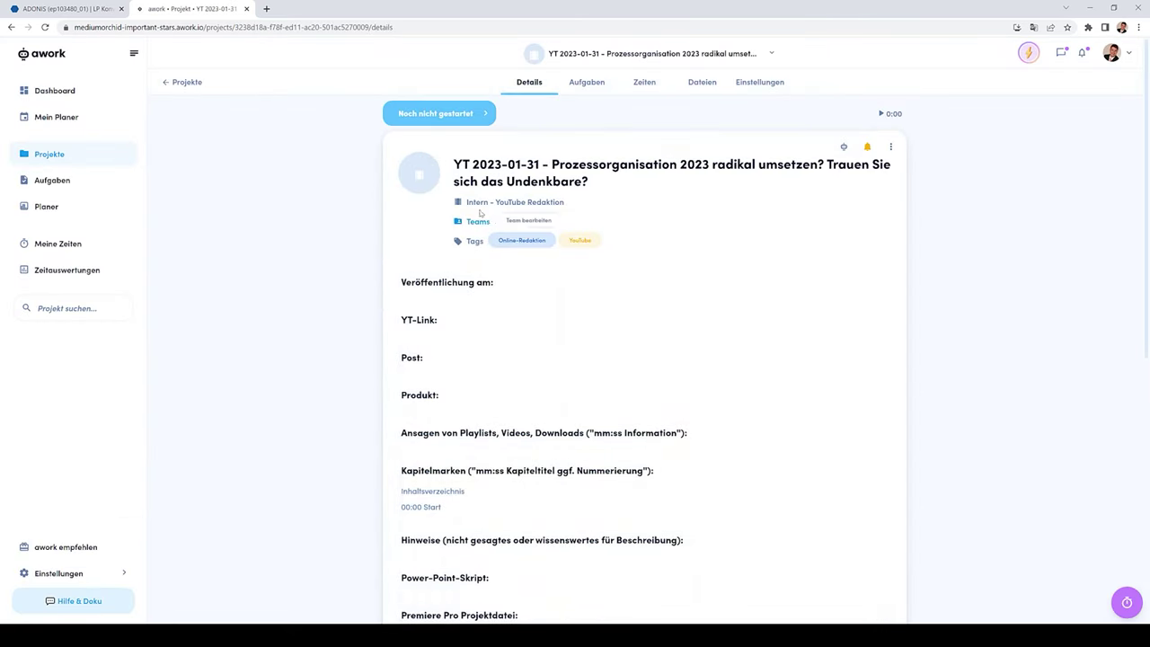
Assign the UAS team to the new project.
left_click(516, 223)
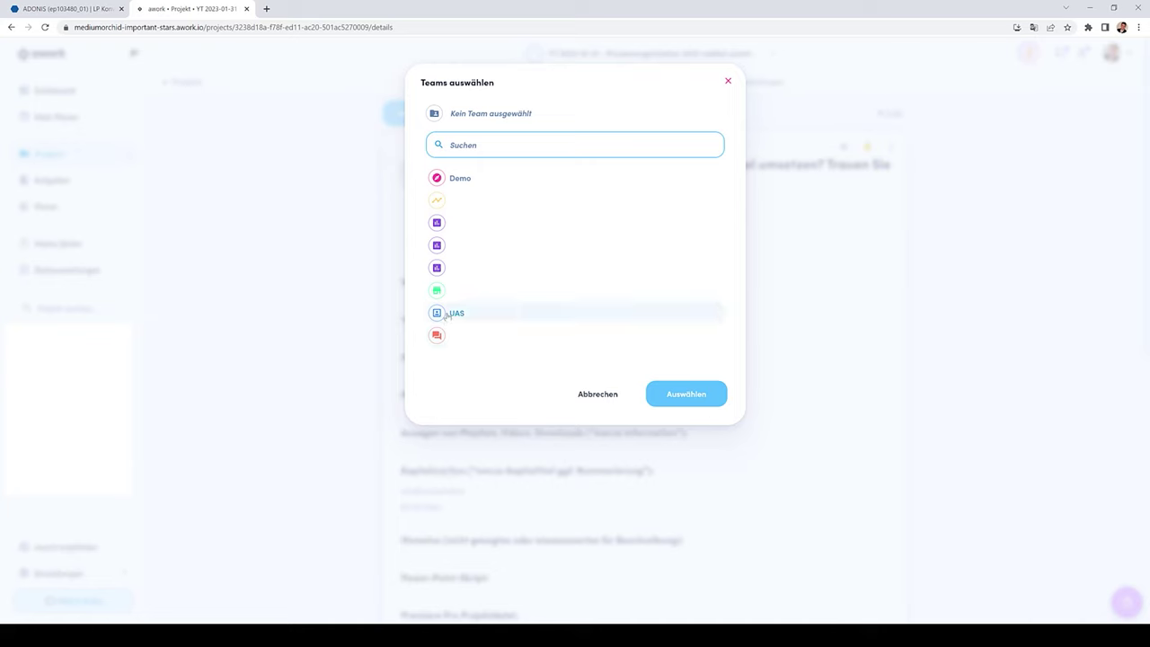
left_click(444, 314)
left_click(686, 381)
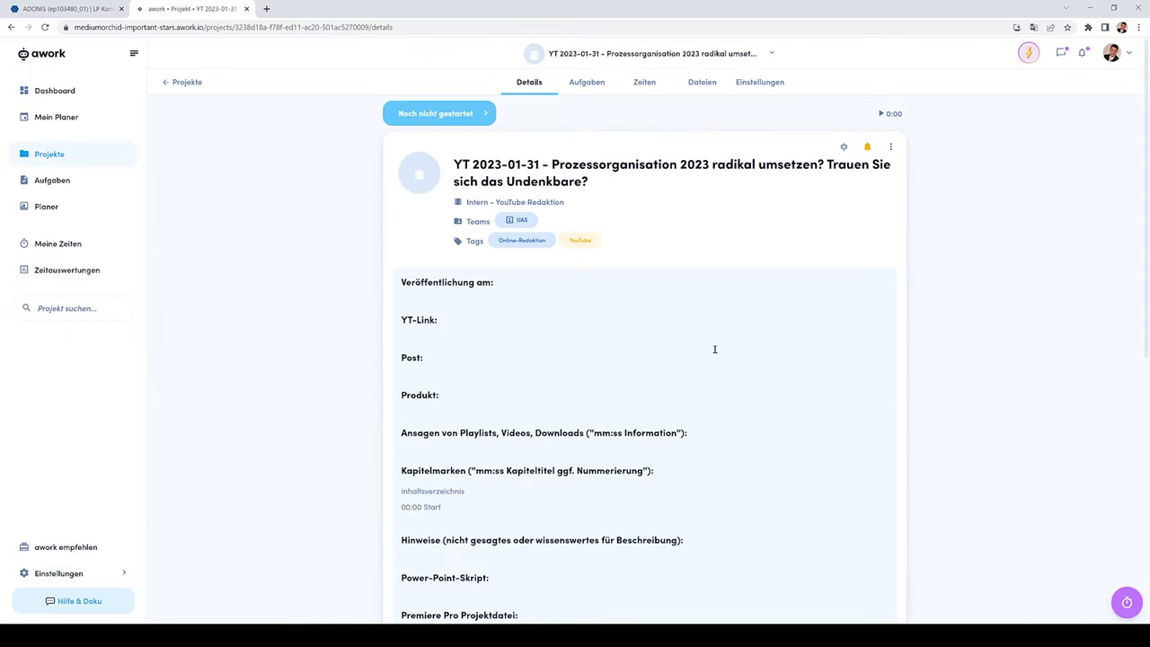
Set the project's budget to 6 hours in the project details.
scroll(643, 355, "down", 2)
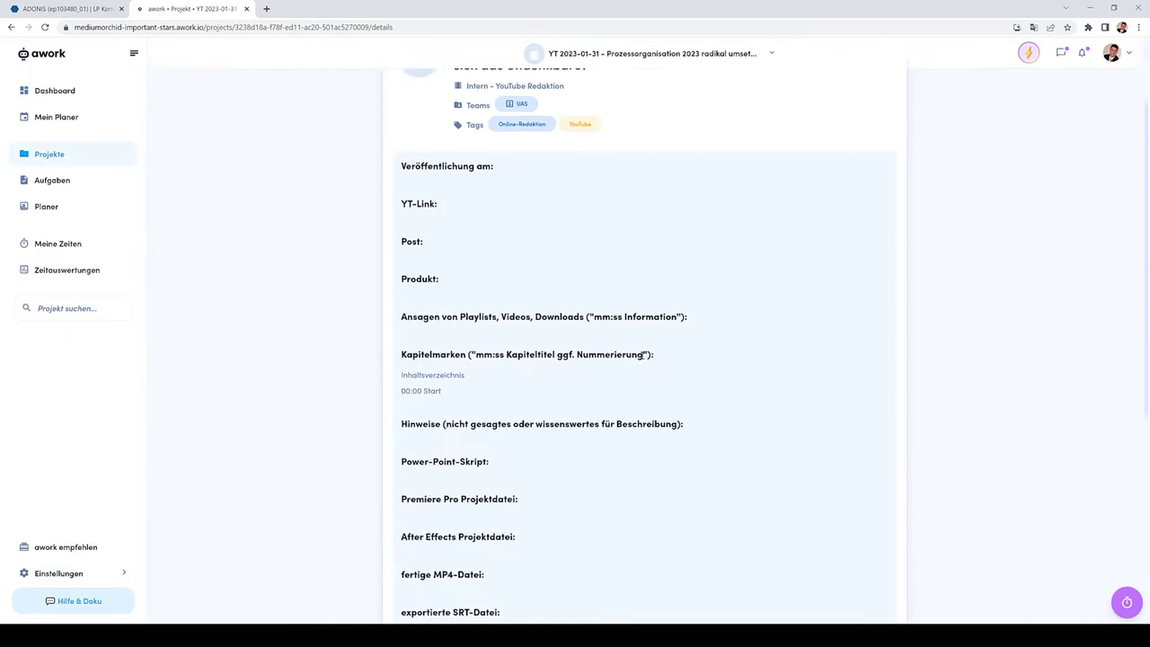
scroll(643, 355, "down", 1)
scroll(642, 355, "down", 2)
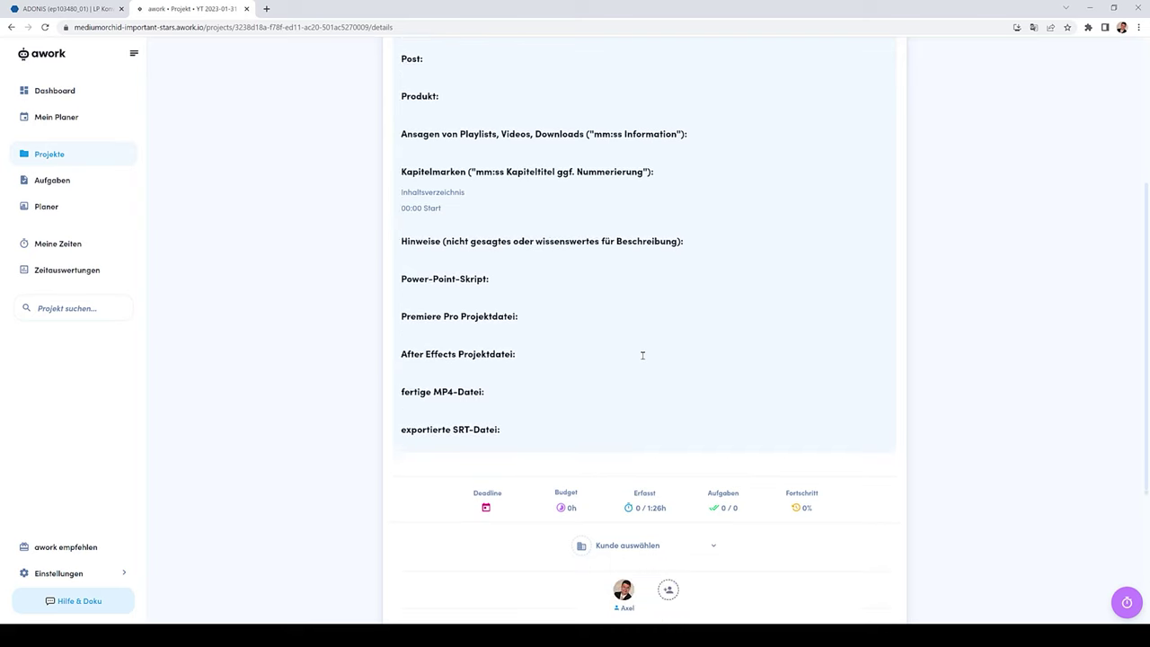
left_click(570, 384)
type("6")
key("Return")
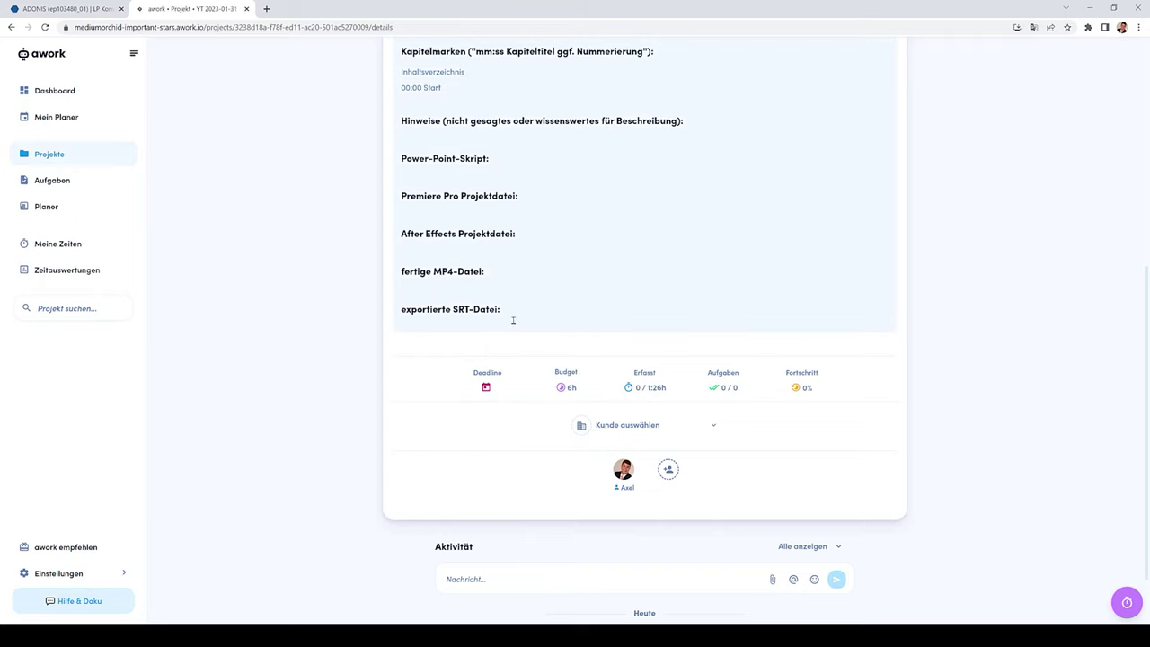
Set the project's deadline to 31 January.
left_click(485, 388)
left_click(409, 339)
left_click(437, 405)
left_click(542, 543)
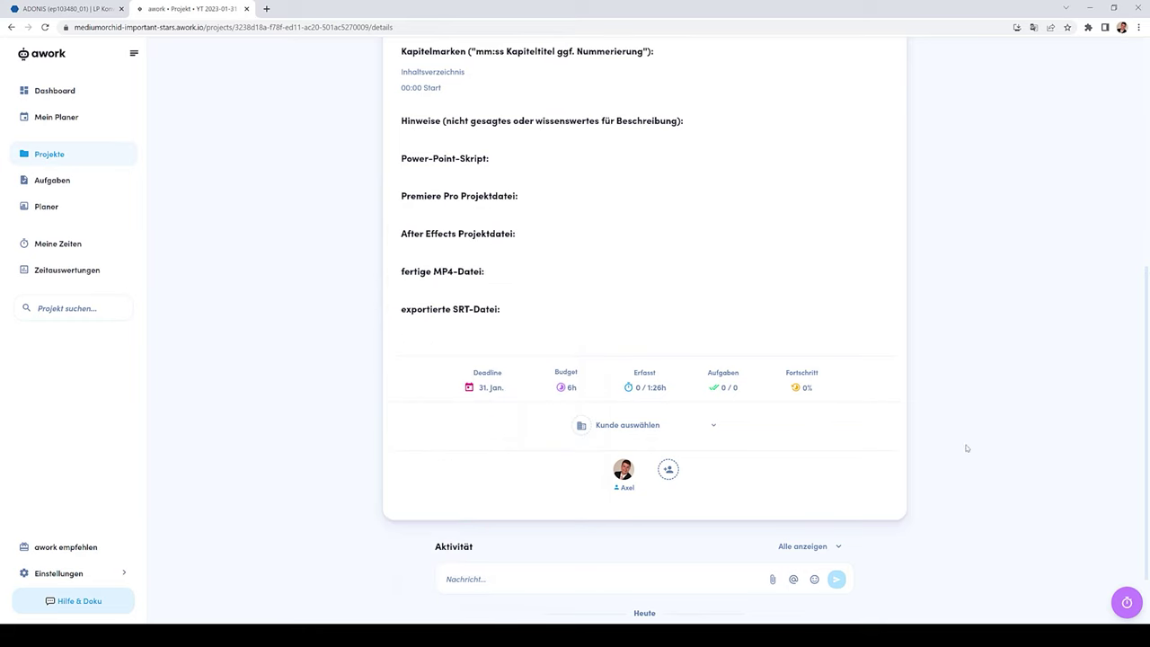
Show the new project's task list and look at the details of the task "Projekt, Projektdaten und Erscheinungsdatum pflegen".
scroll(975, 422, "up", 5)
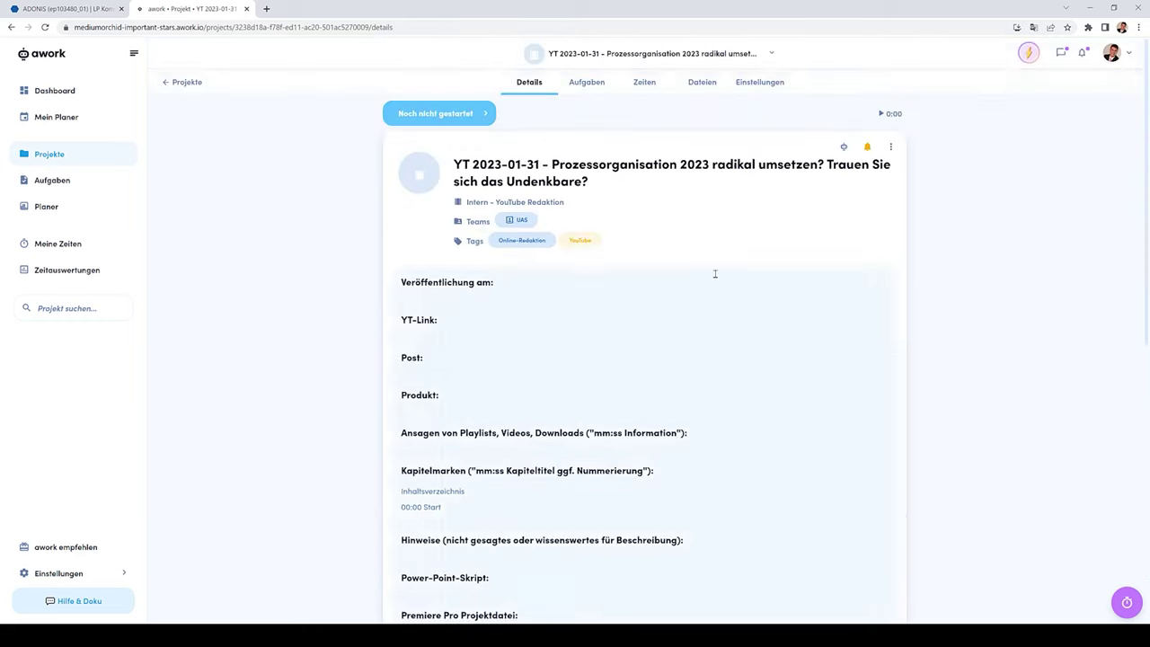
left_click(587, 81)
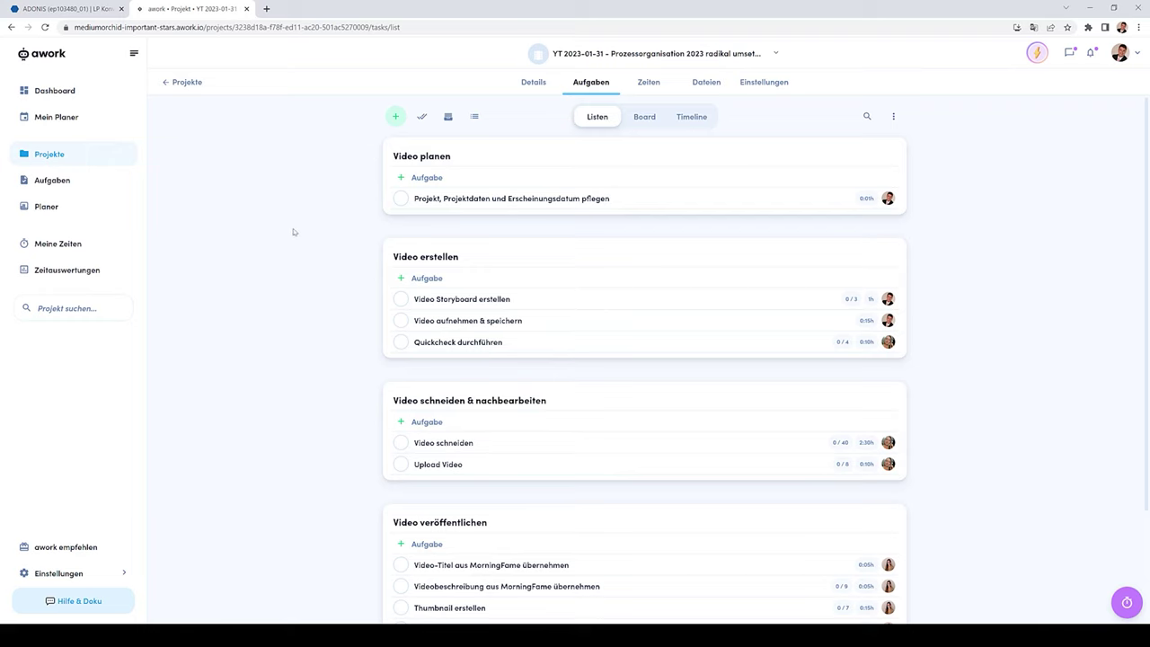
left_click(462, 199)
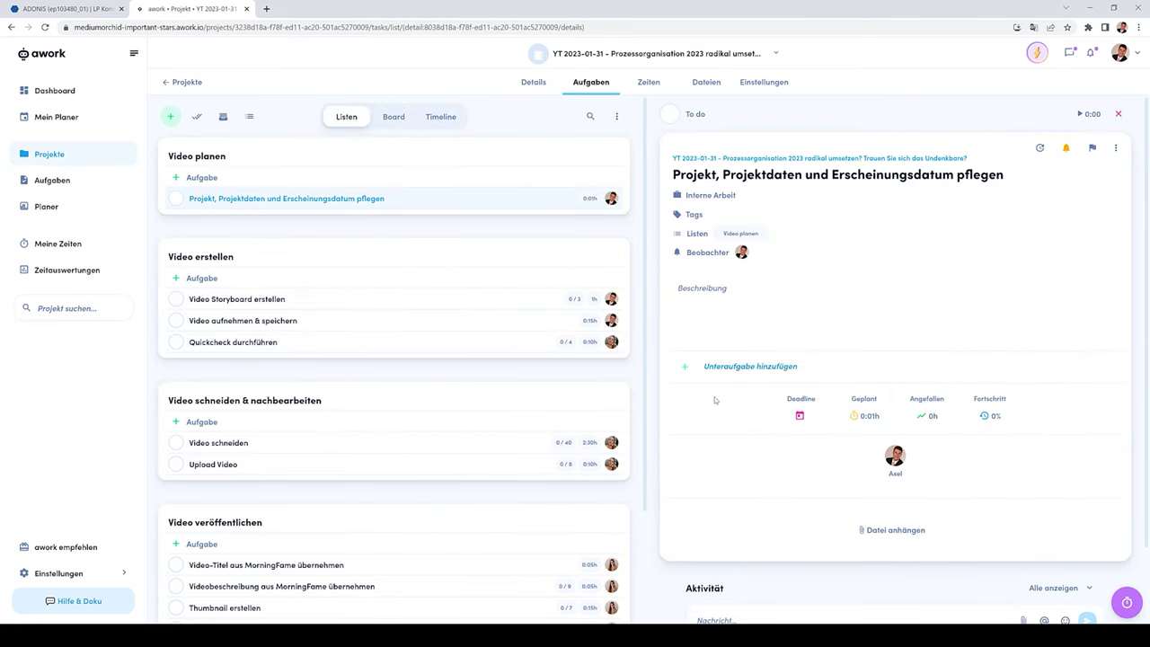
left_click(1120, 114)
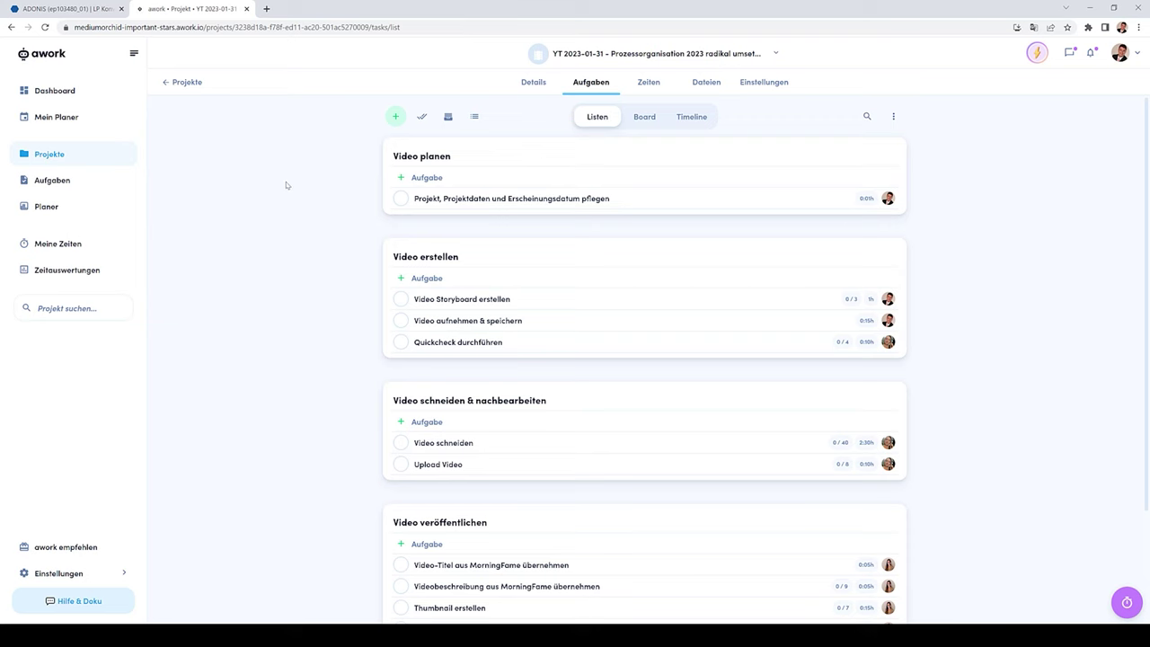
Open the saved time report "YouTube Redaktion" and show its filter options.
left_click(87, 269)
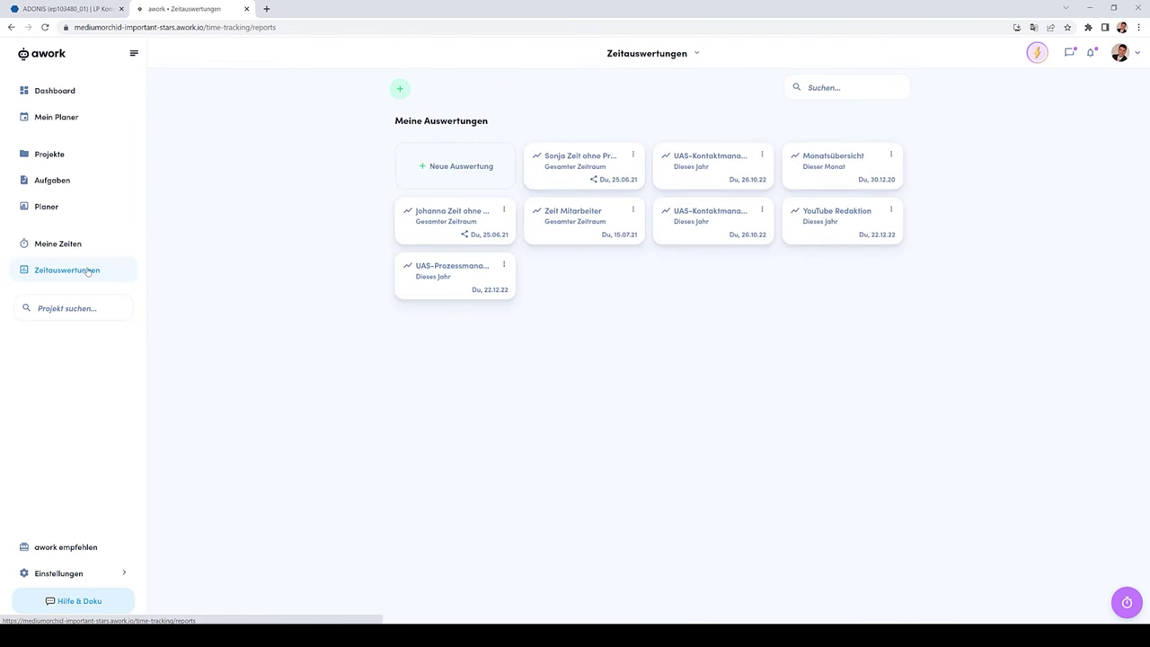
left_click(852, 252)
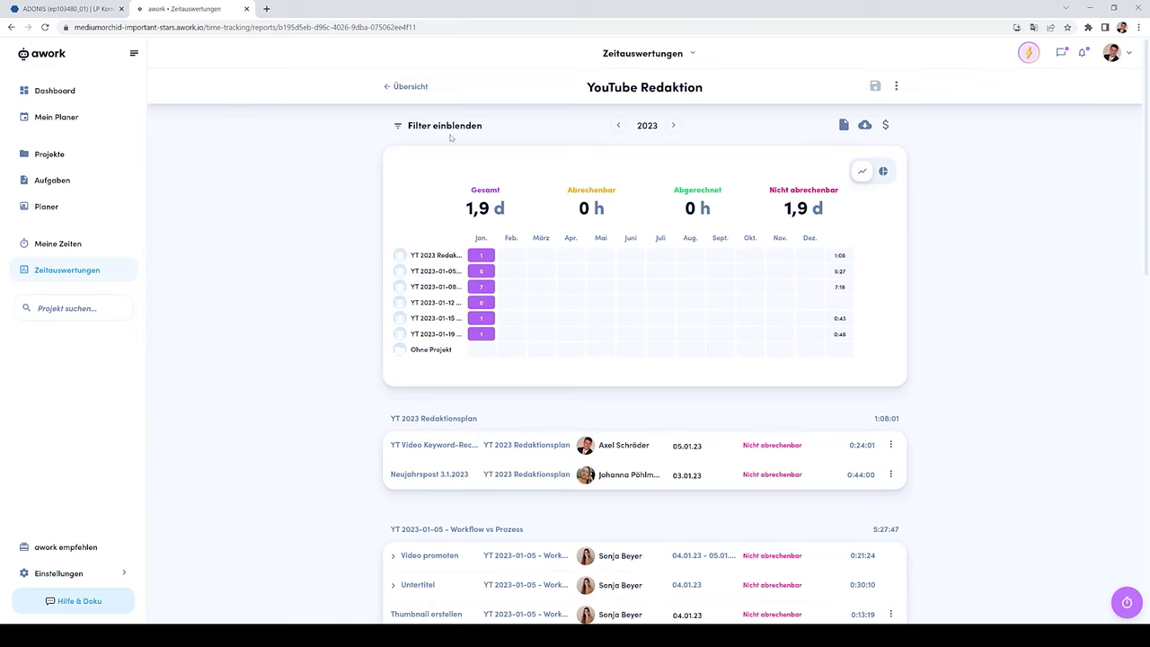
left_click(410, 126)
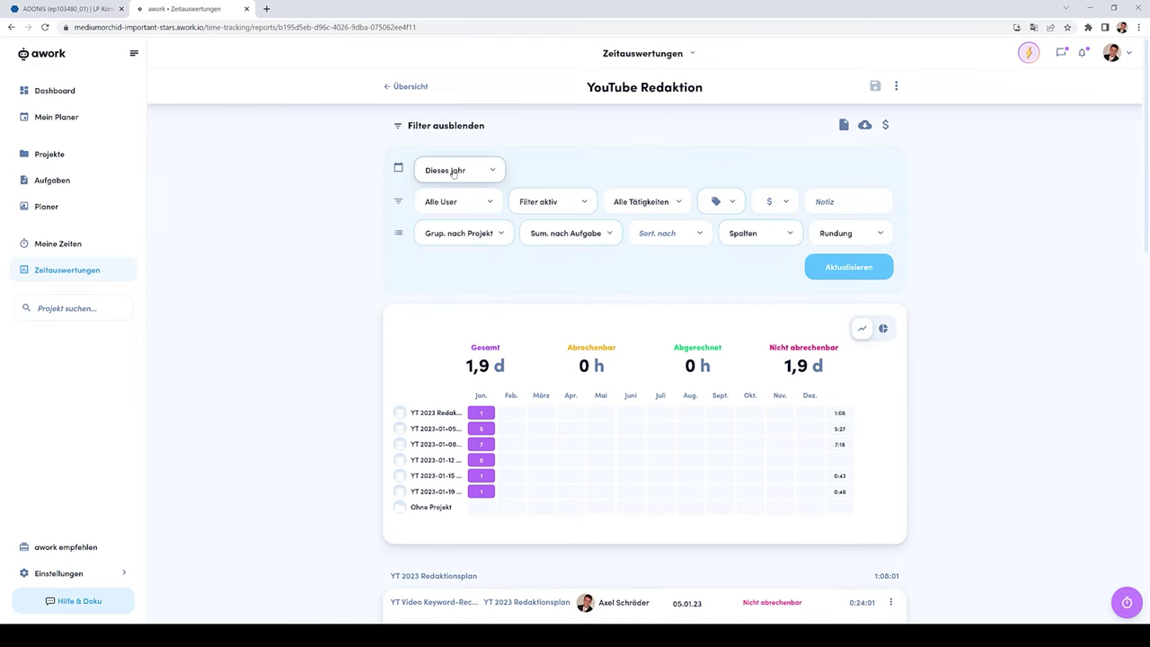
Set the report's time period to "Letztes Jahr" and update the evaluation.
left_click(454, 174)
scroll(432, 229, "down", 2)
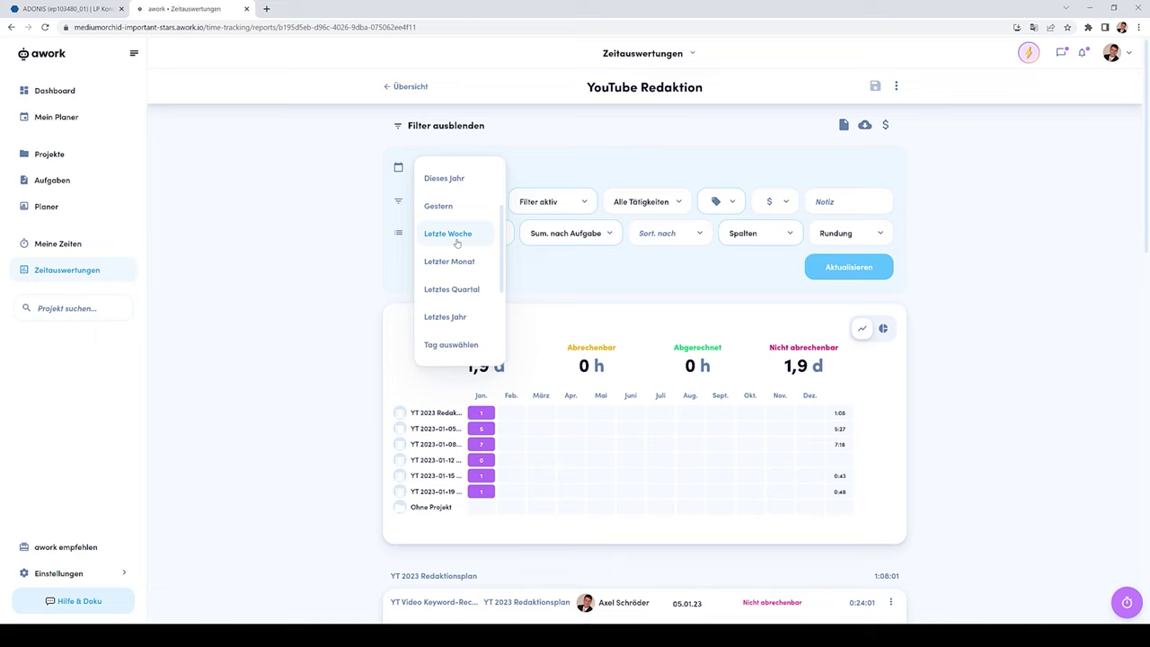
scroll(456, 244, "down", 1)
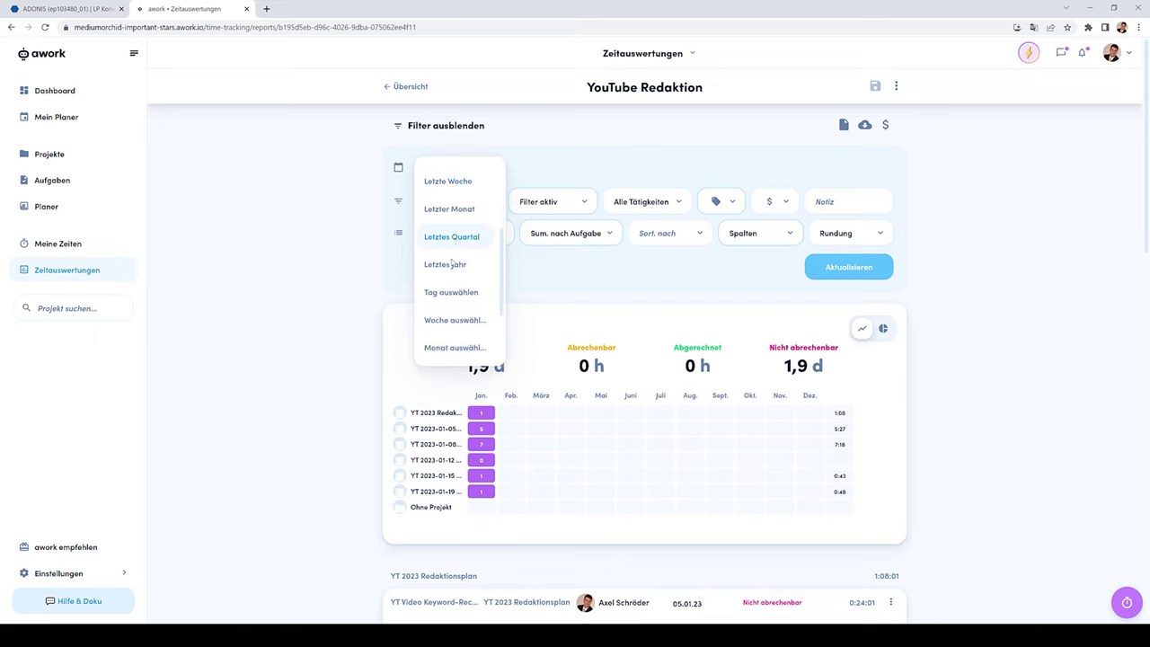
left_click(453, 267)
left_click(814, 271)
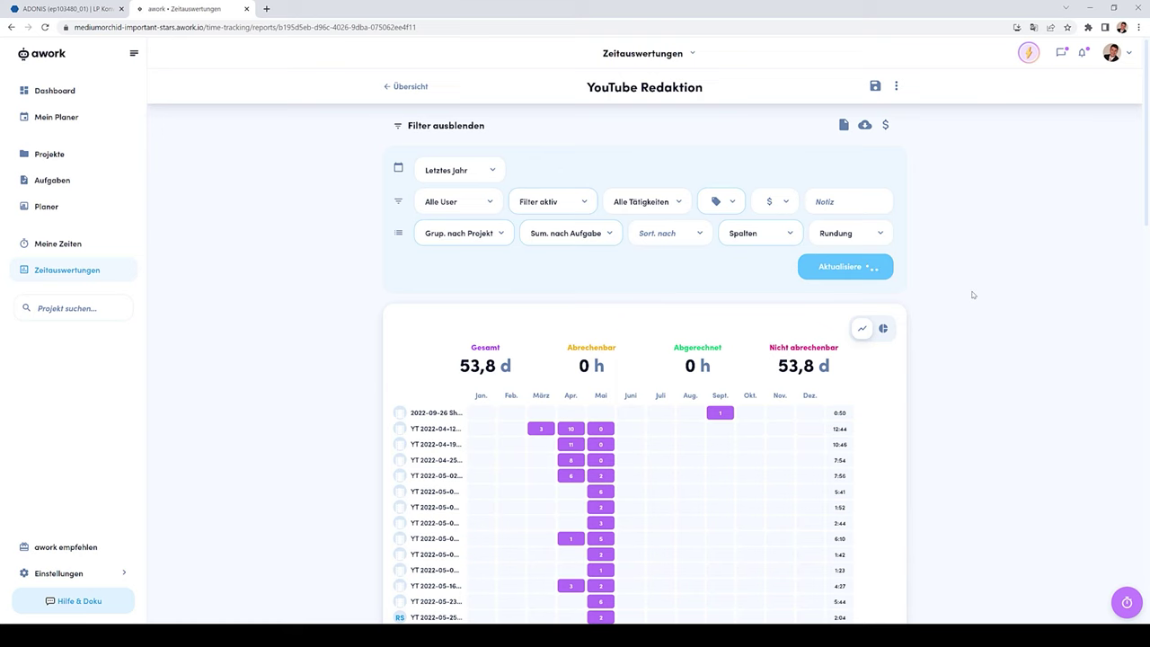
Examine the hours per project and month in the YouTube Redaktion report for last year.
scroll(972, 295, "down", 2)
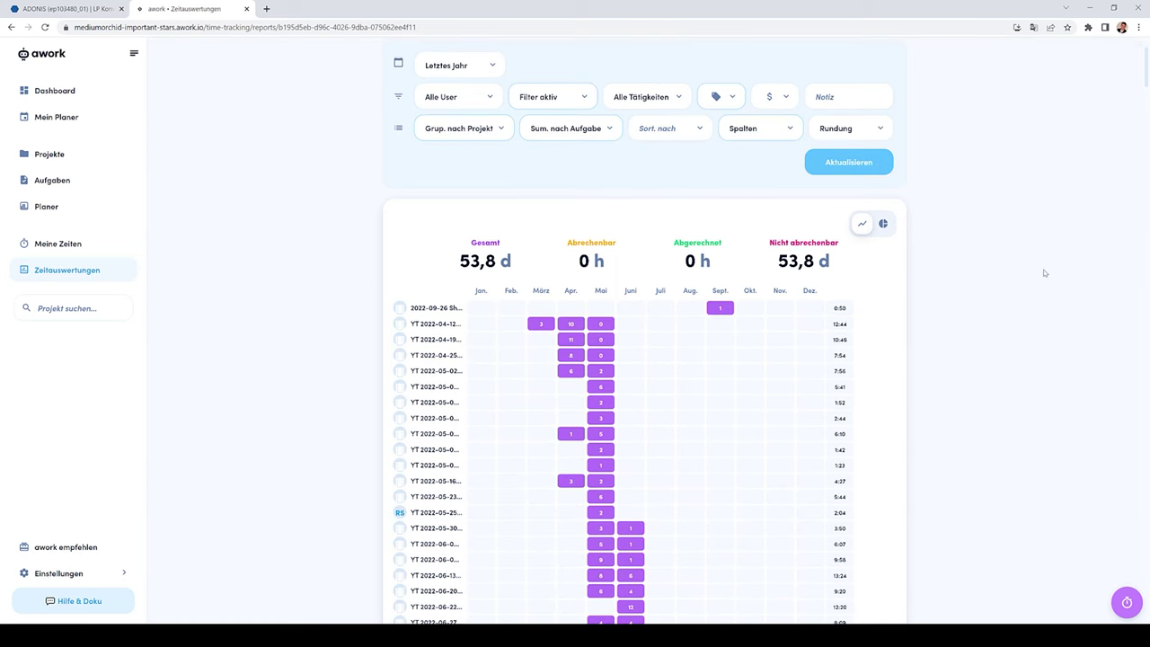
scroll(1045, 273, "down", 4)
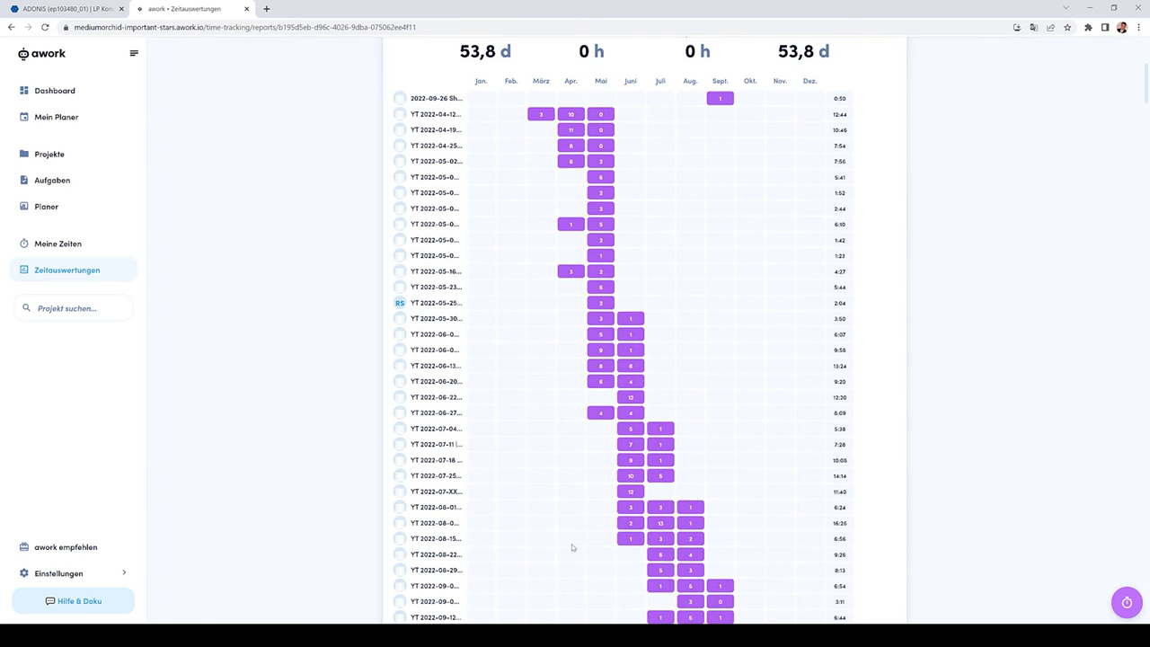
scroll(887, 356, "down", 10)
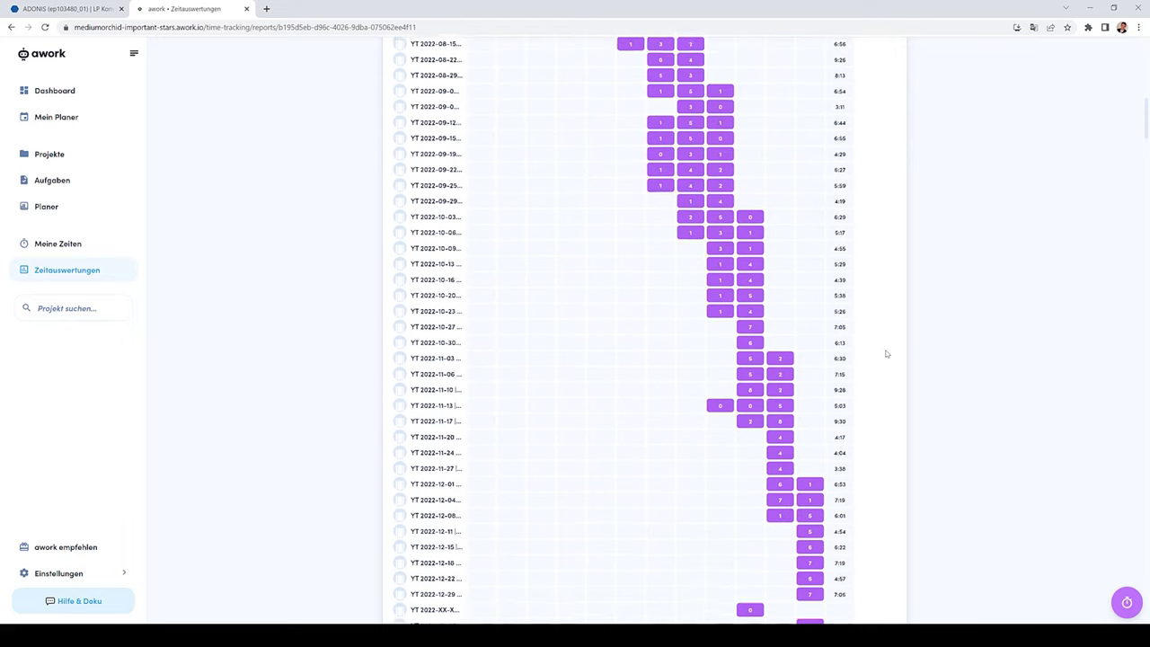
scroll(887, 354, "down", 3)
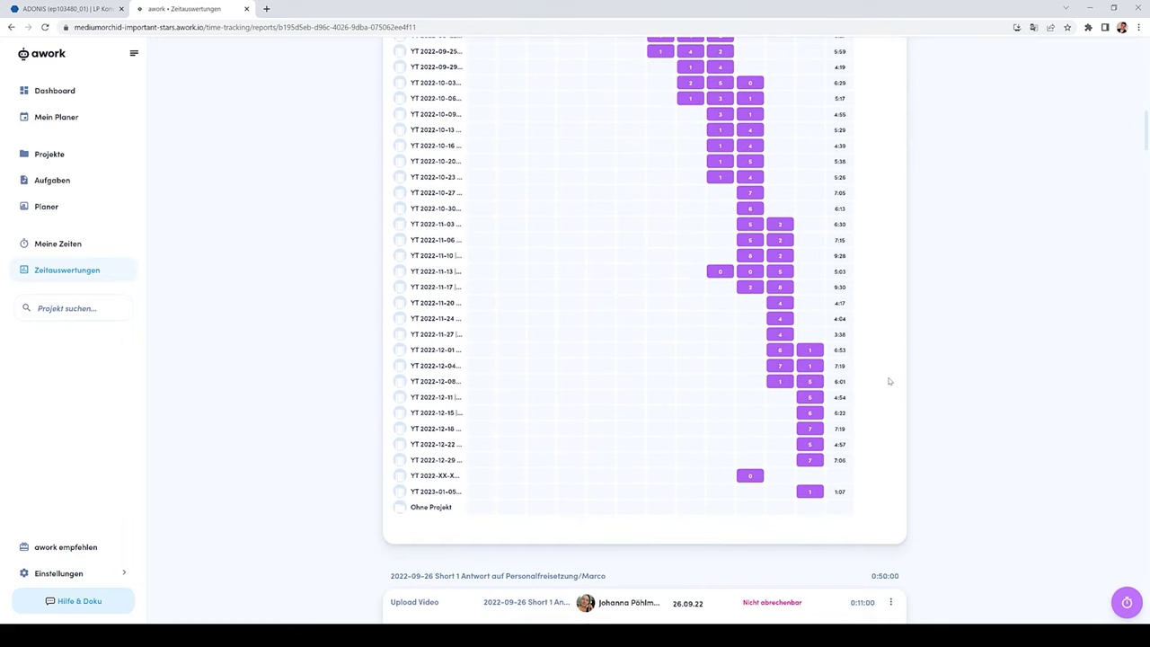
scroll(890, 381, "up", 17)
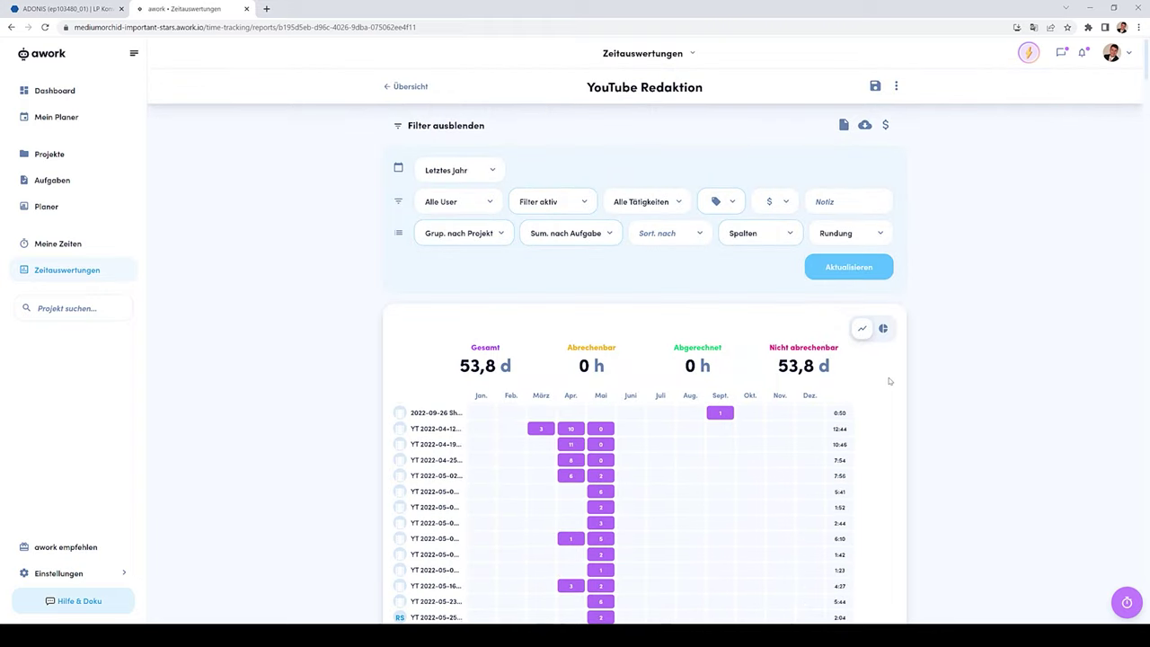
Export the report's raw data, download the finished export and open the file in Excel.
left_click(865, 125)
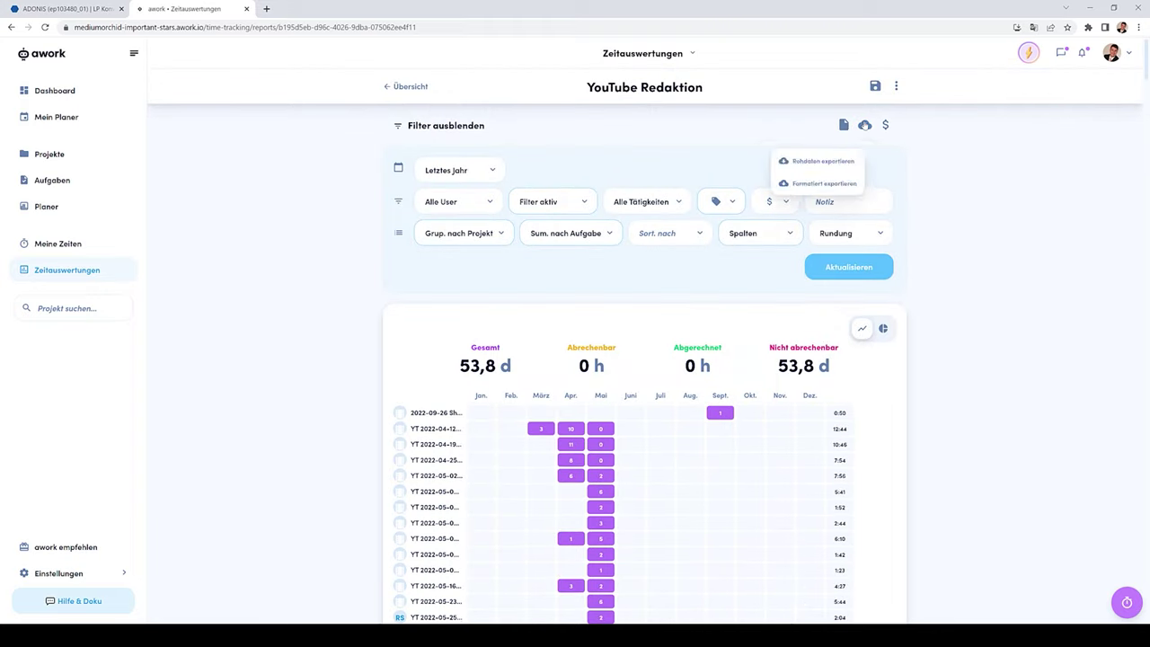
left_click(825, 164)
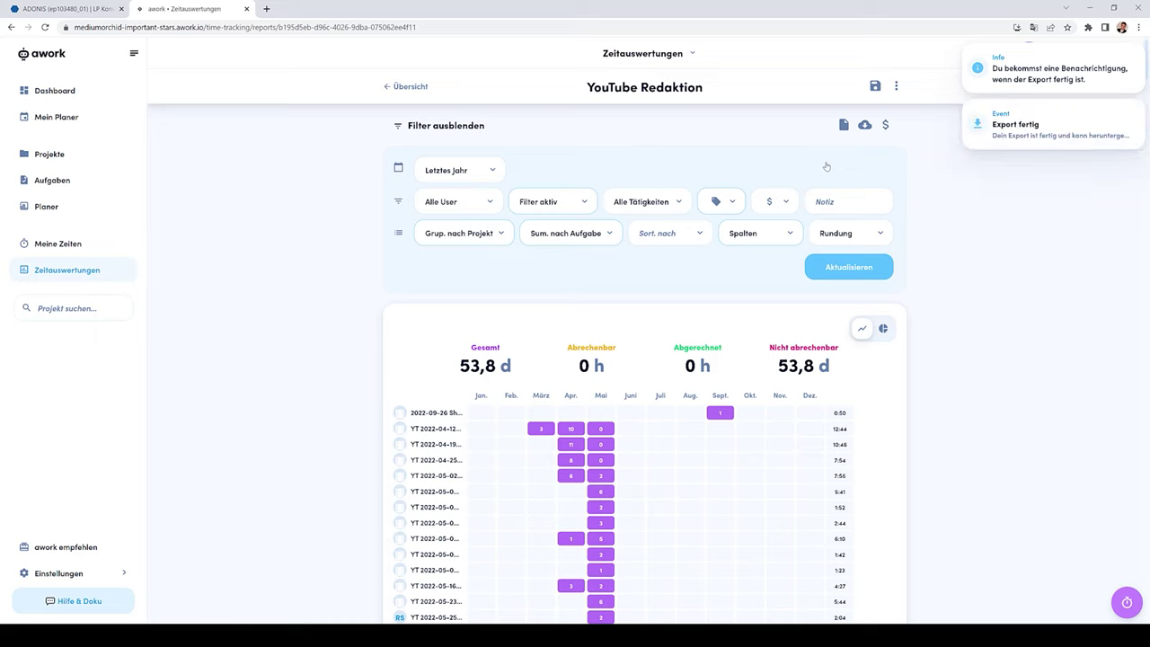
left_click(1049, 136)
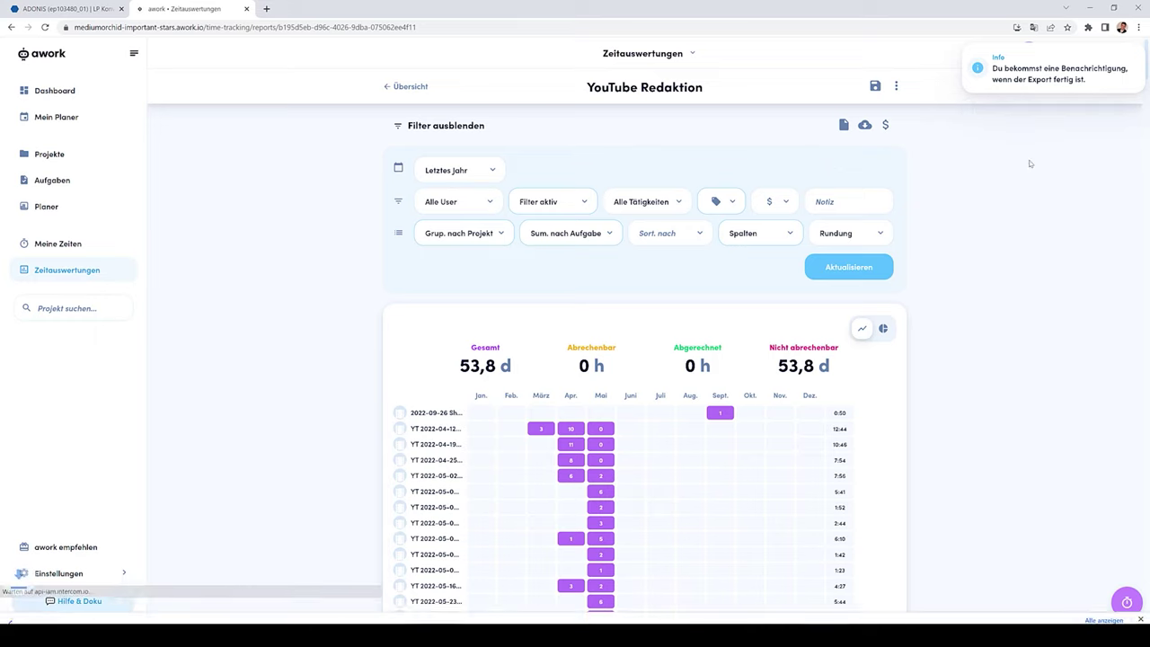
left_click(57, 615)
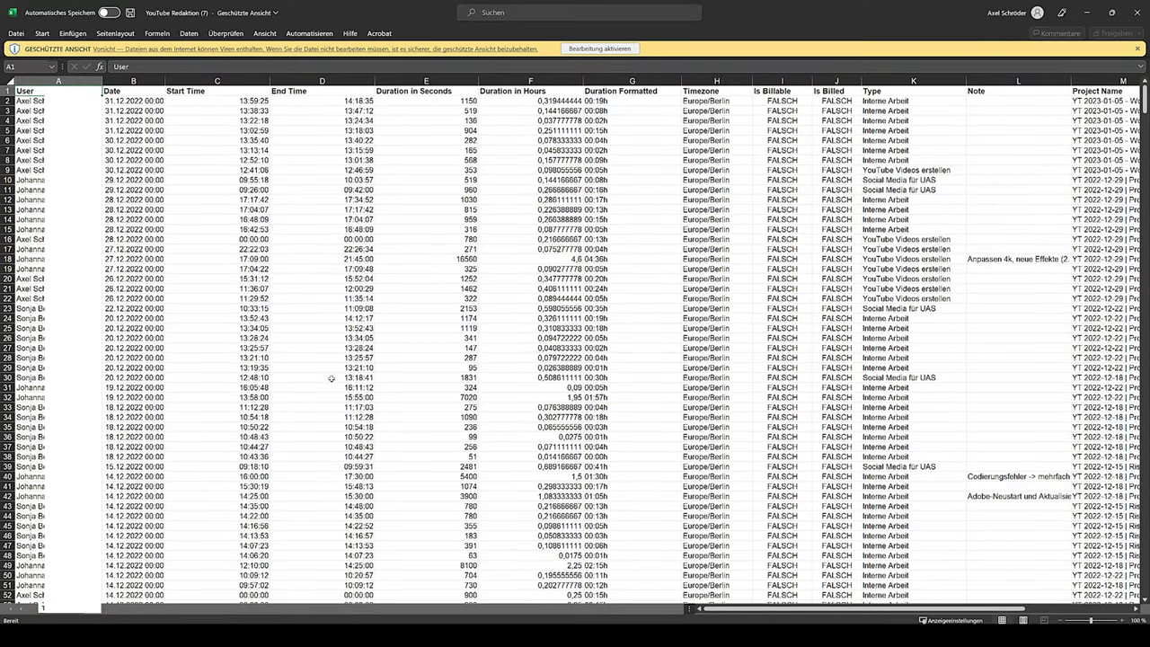
Enable editing of the exported workbook and look through the columns and rows of its time entries.
left_click(589, 49)
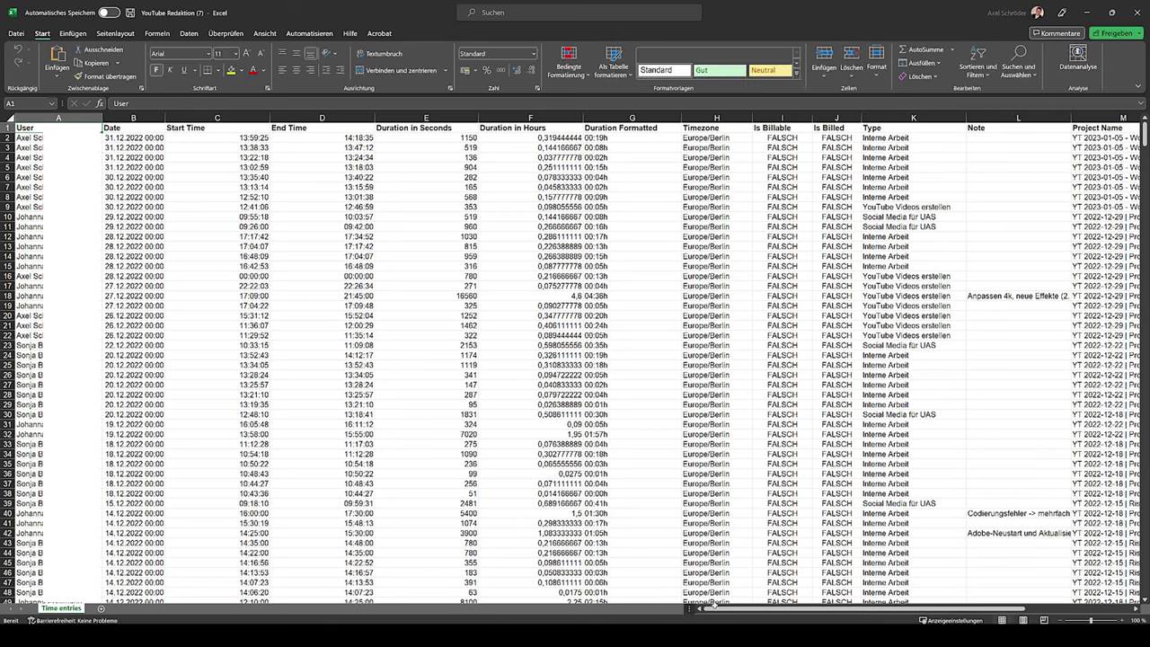
left_click_drag(735, 612, 790, 571)
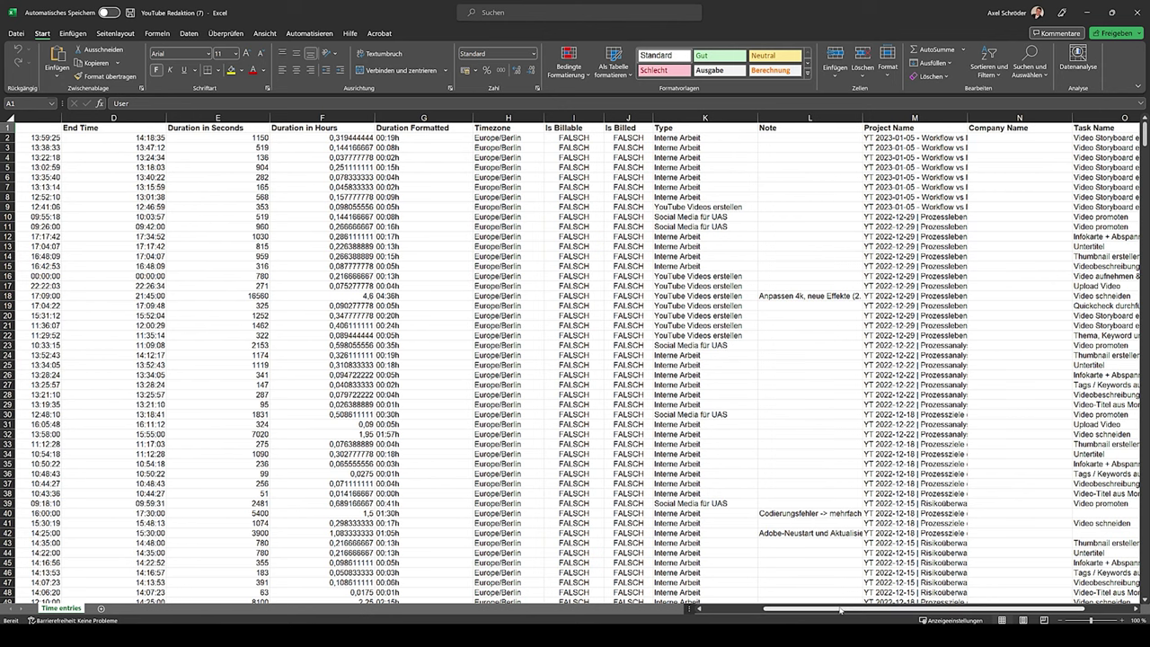
left_click_drag(842, 610, 781, 610)
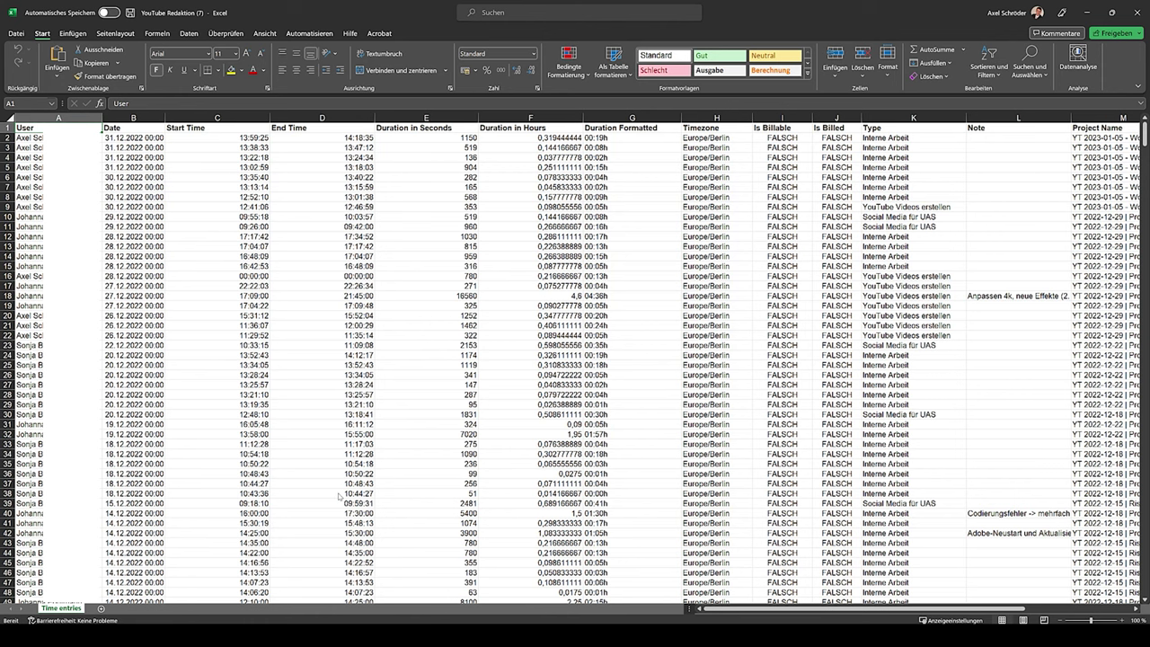
scroll(339, 493, "down", 20)
scroll(482, 518, "down", 14)
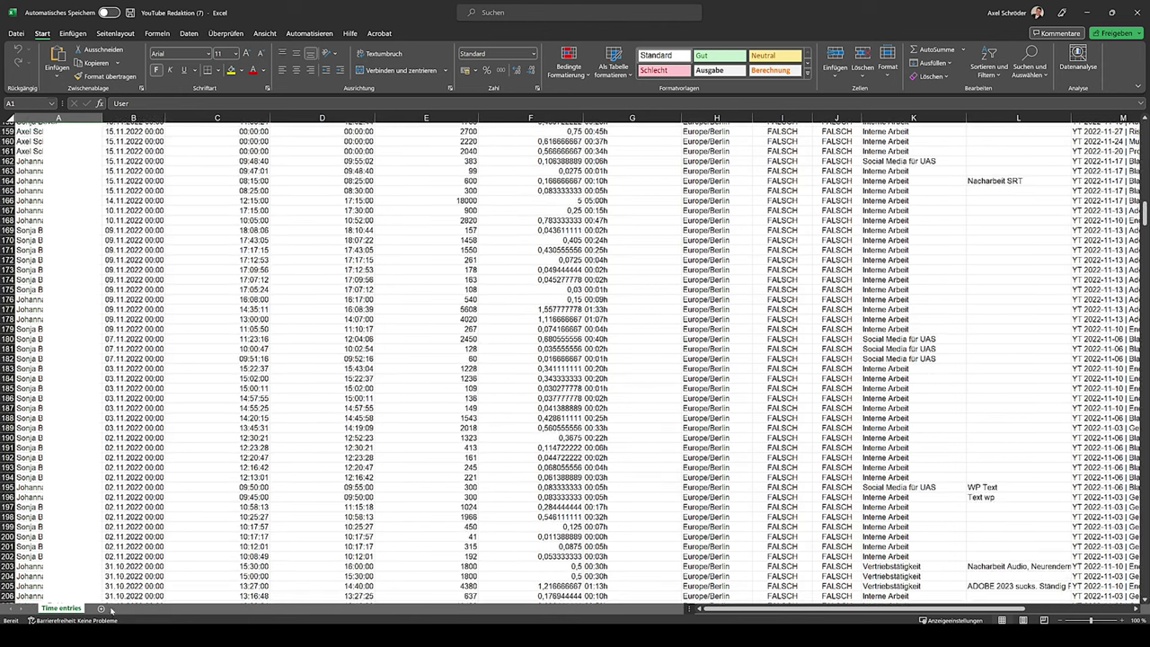
Insert a PivotChart with PivotTable at A1 of a new worksheet, using the range A1:Q918 of the "Time entries" sheet.
left_click(103, 610)
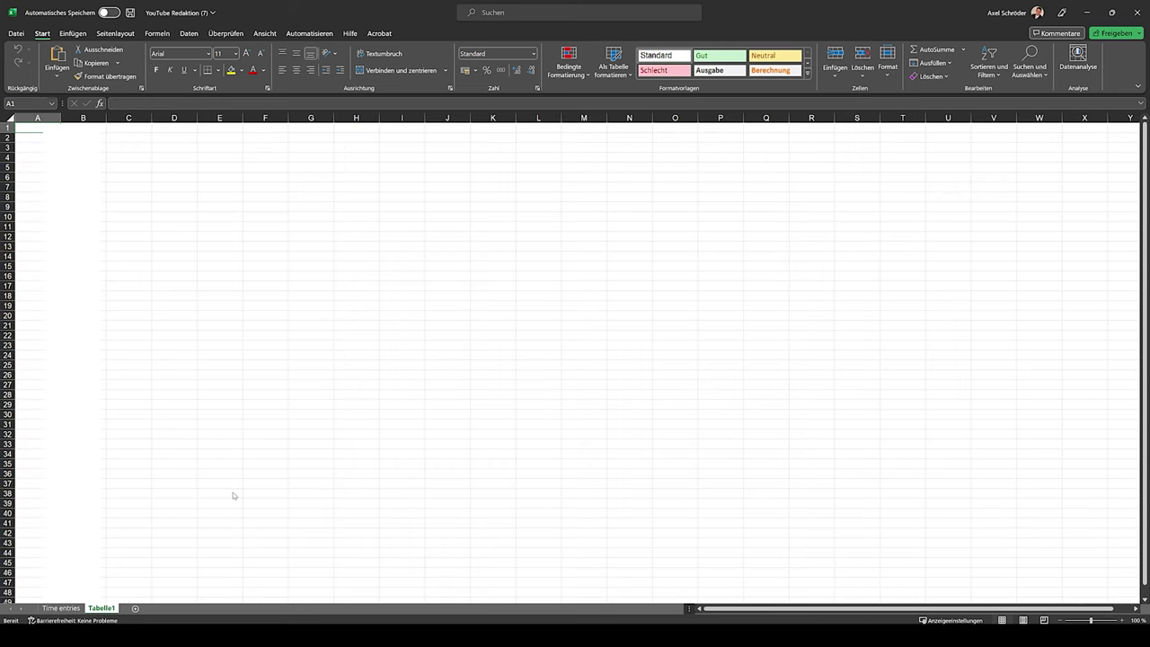
left_click(74, 33)
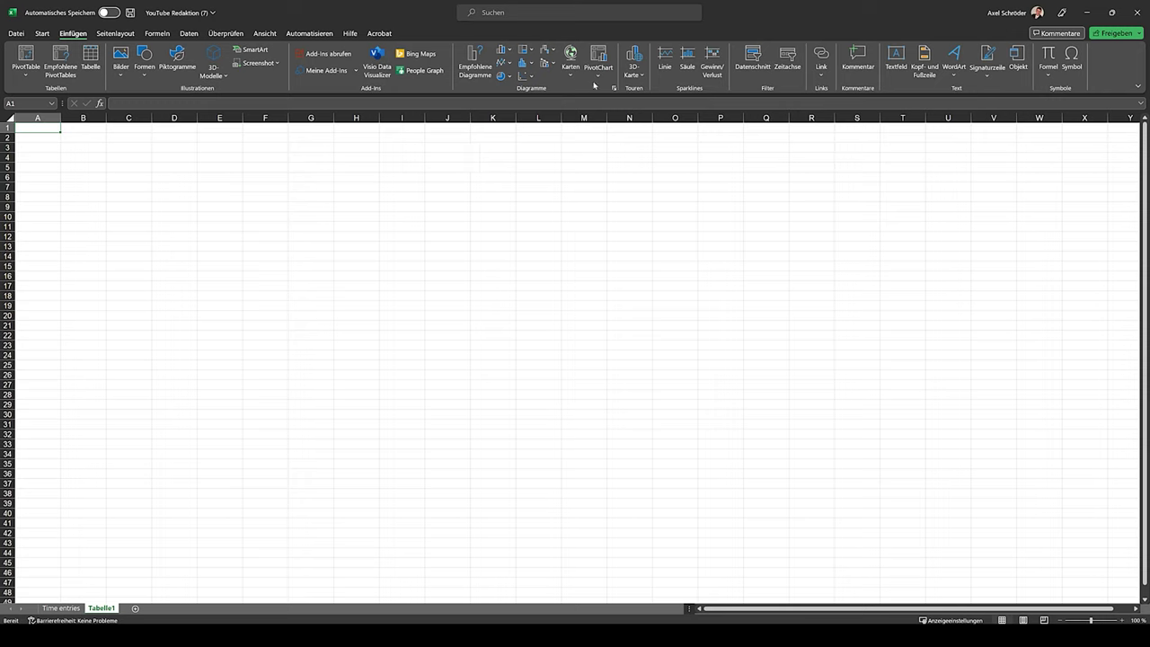
left_click(599, 79)
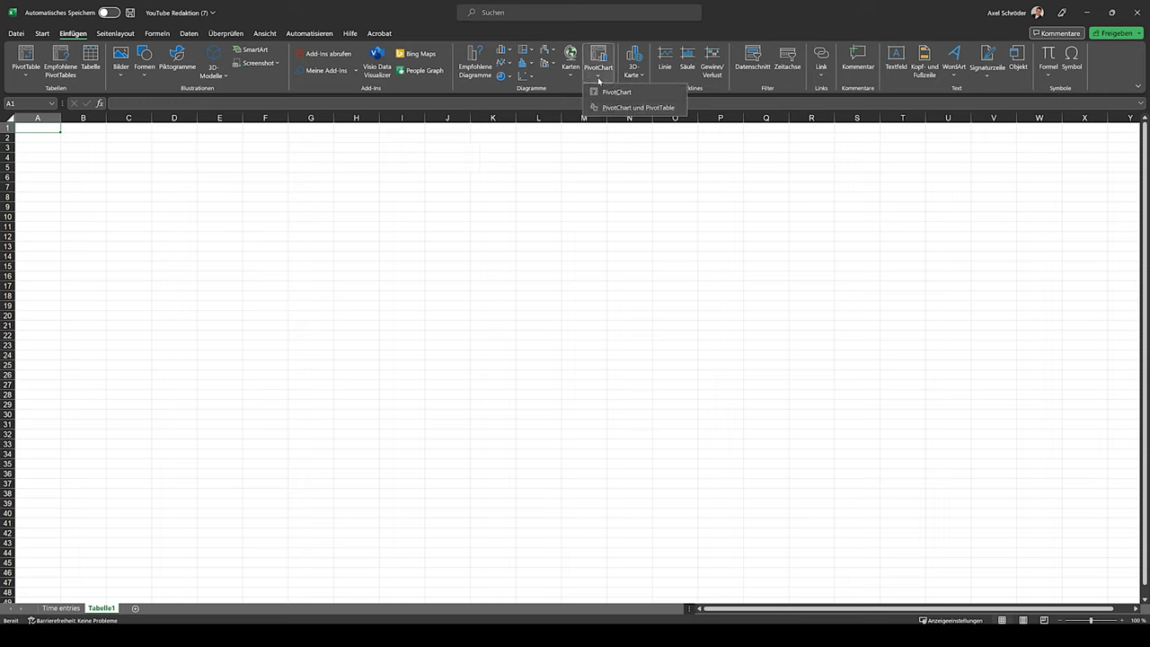
left_click(633, 108)
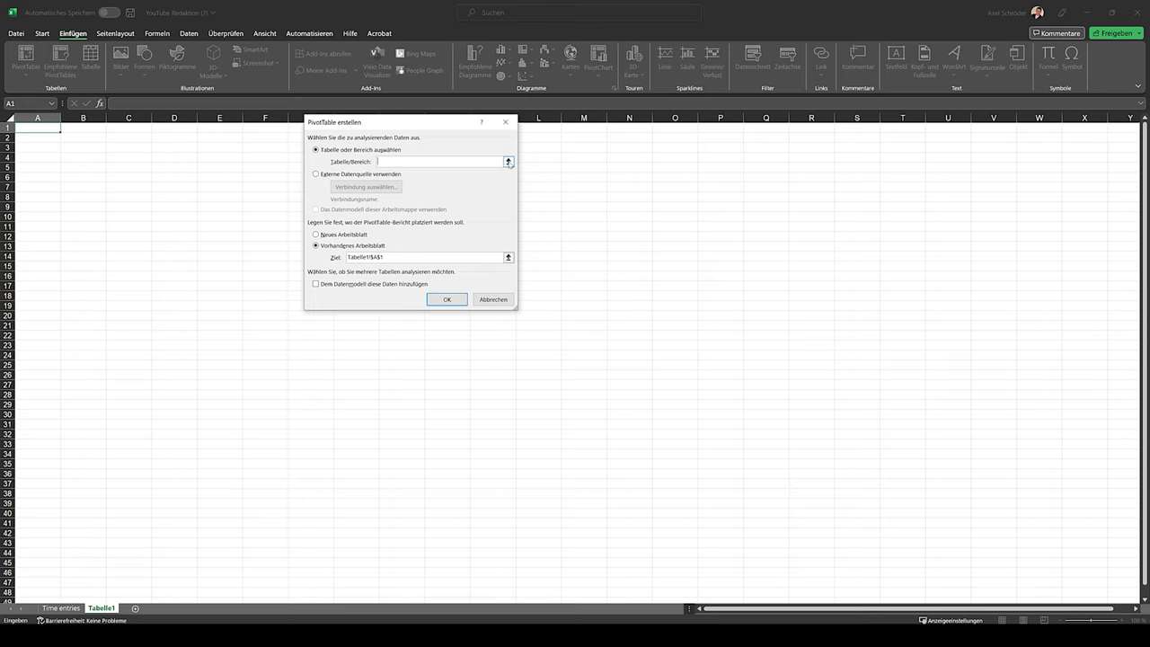
left_click(508, 162)
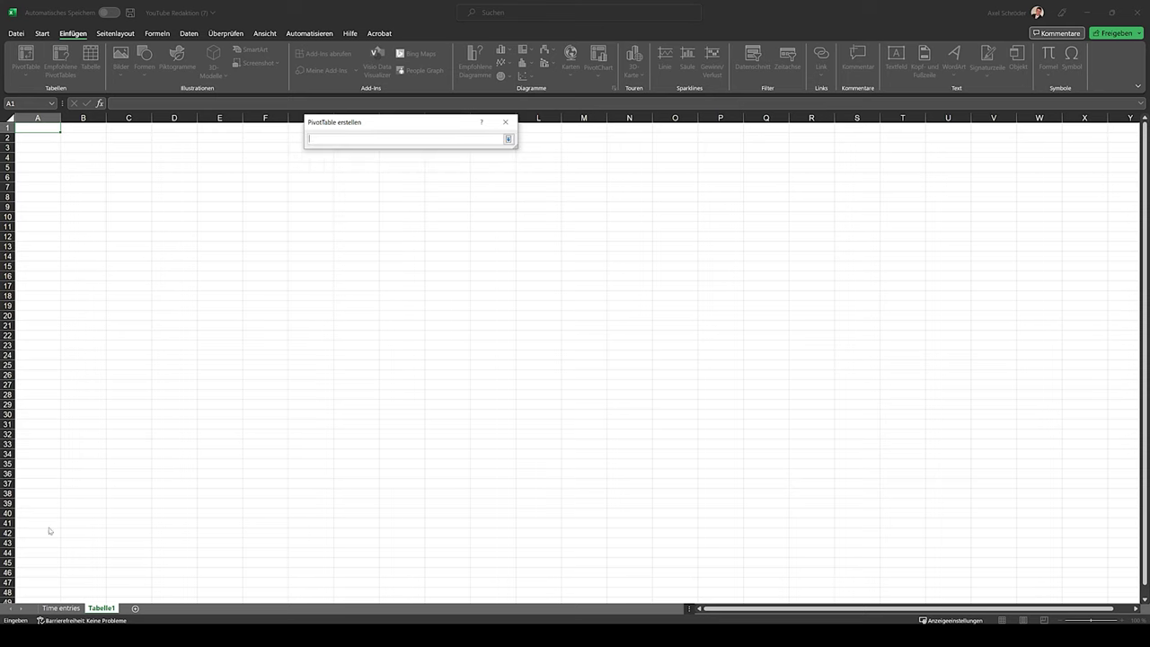
left_click(68, 610)
scroll(575, 359, "up", 20)
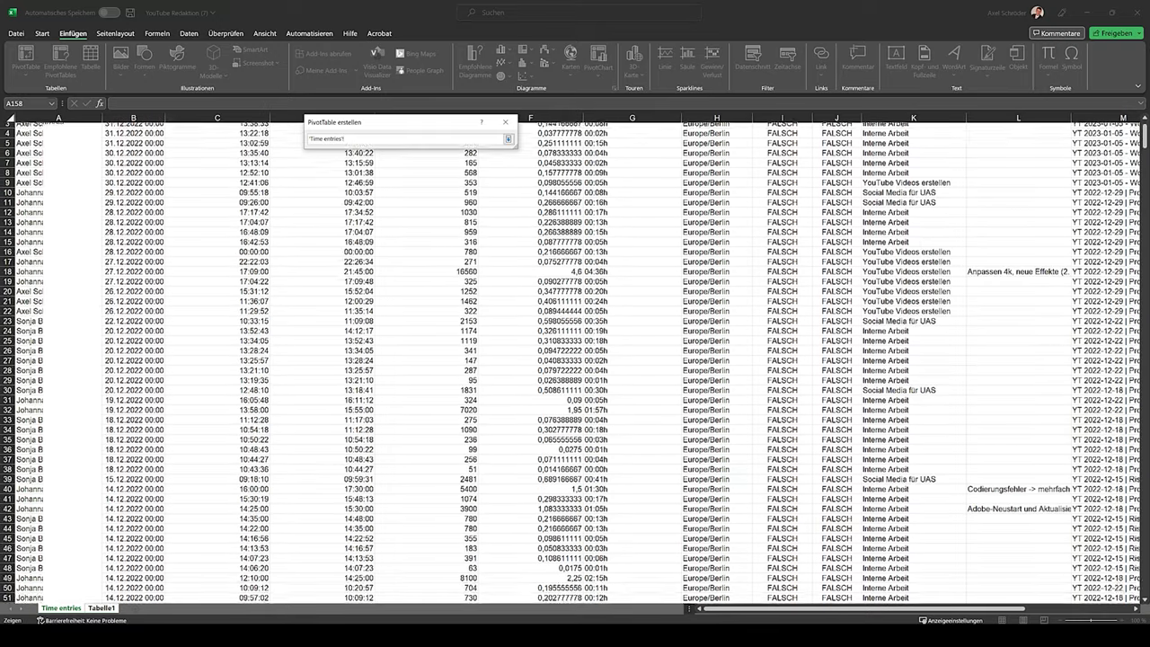
scroll(575, 359, "up", 1)
left_click_drag(35, 128, 1038, 569)
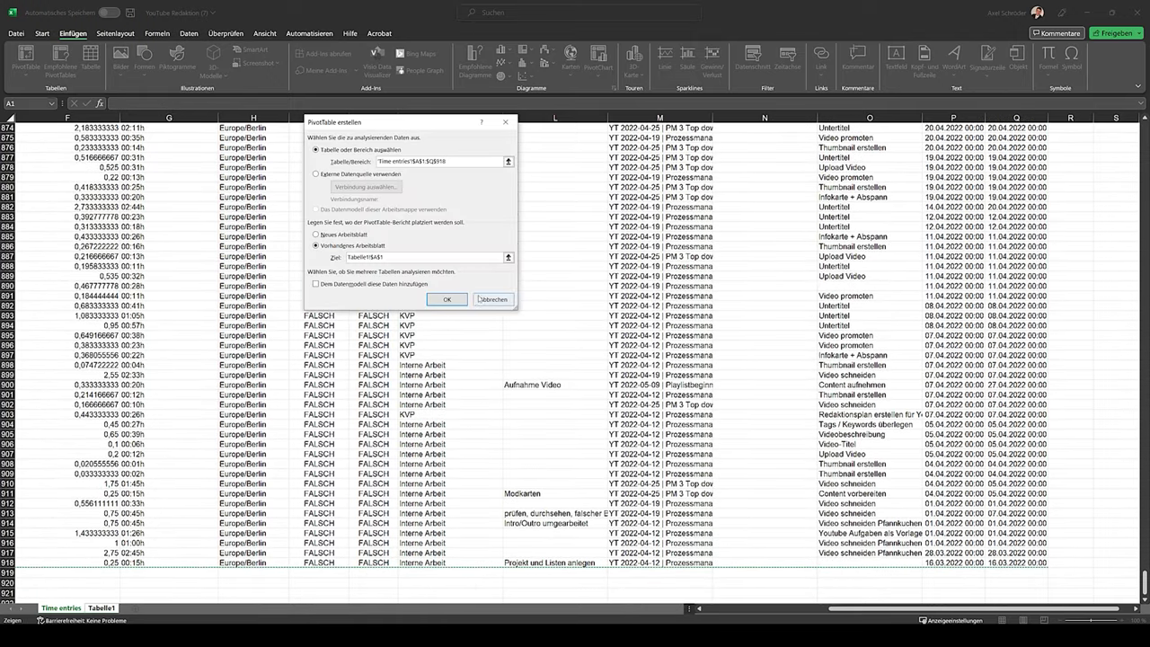
left_click(455, 302)
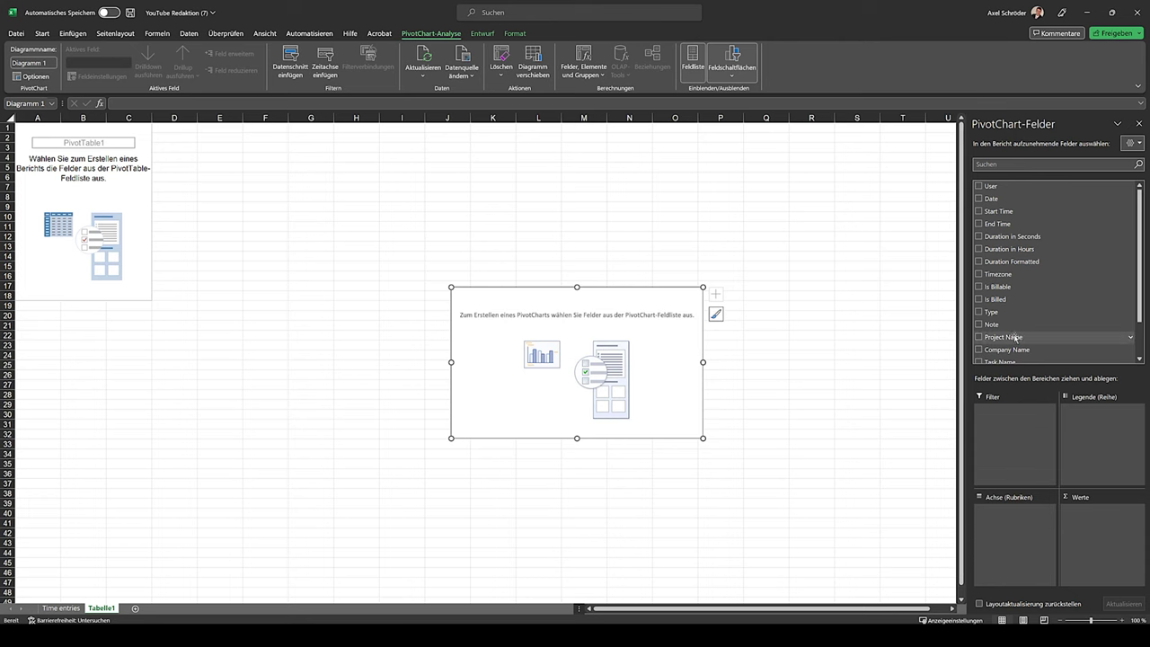
Summarize Duration in Hours by Project Name and format the summed hours as numbers with two decimals.
left_click_drag(1014, 337, 1019, 538)
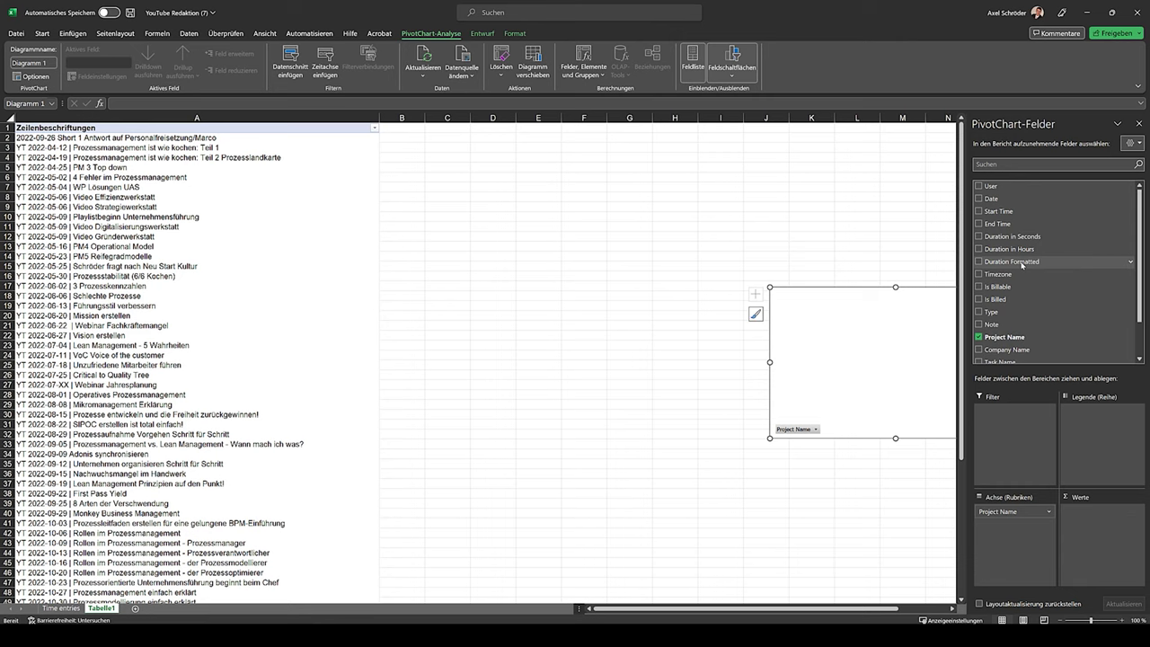
left_click_drag(1021, 254, 1140, 550)
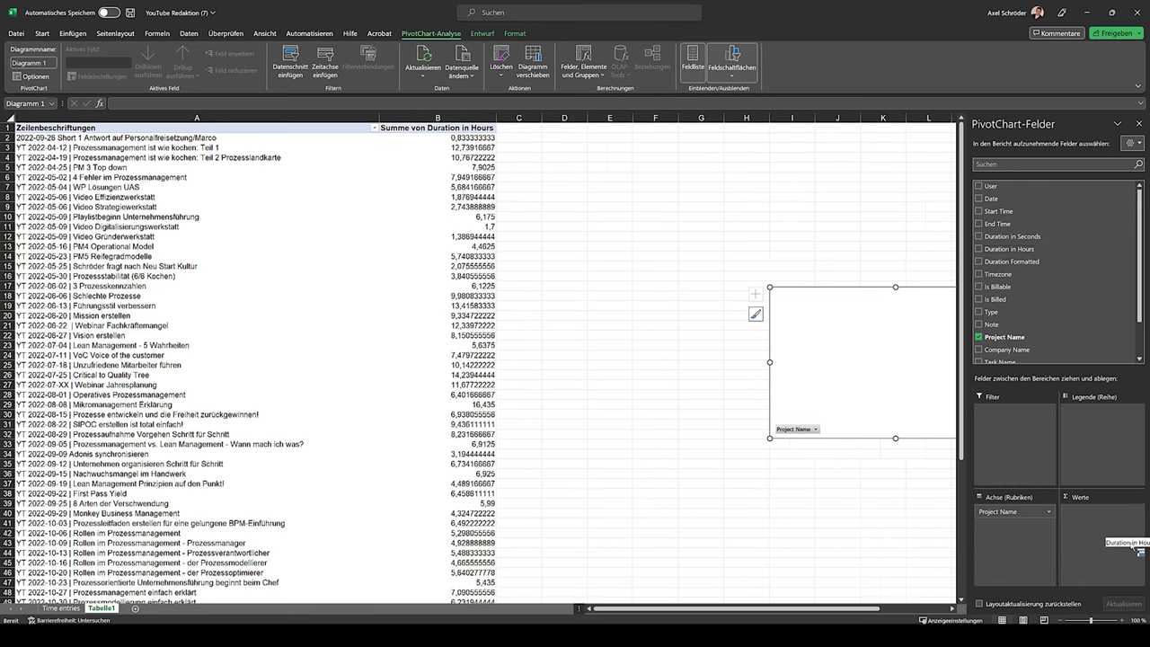
left_click(462, 129)
right_click(462, 129)
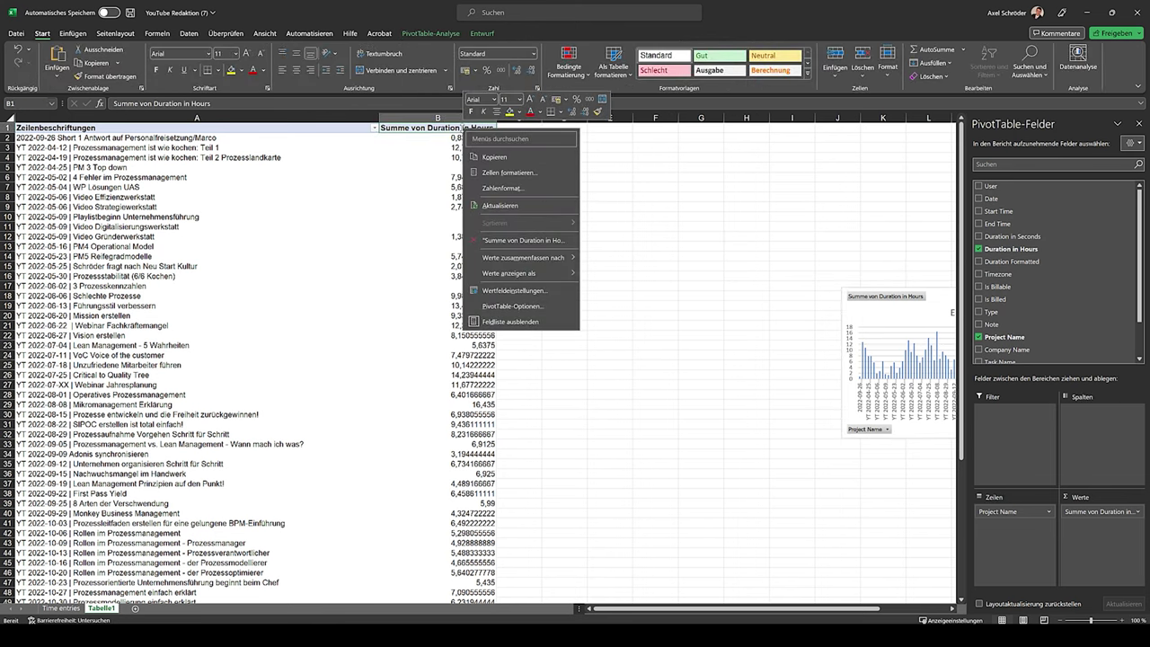
left_click(523, 188)
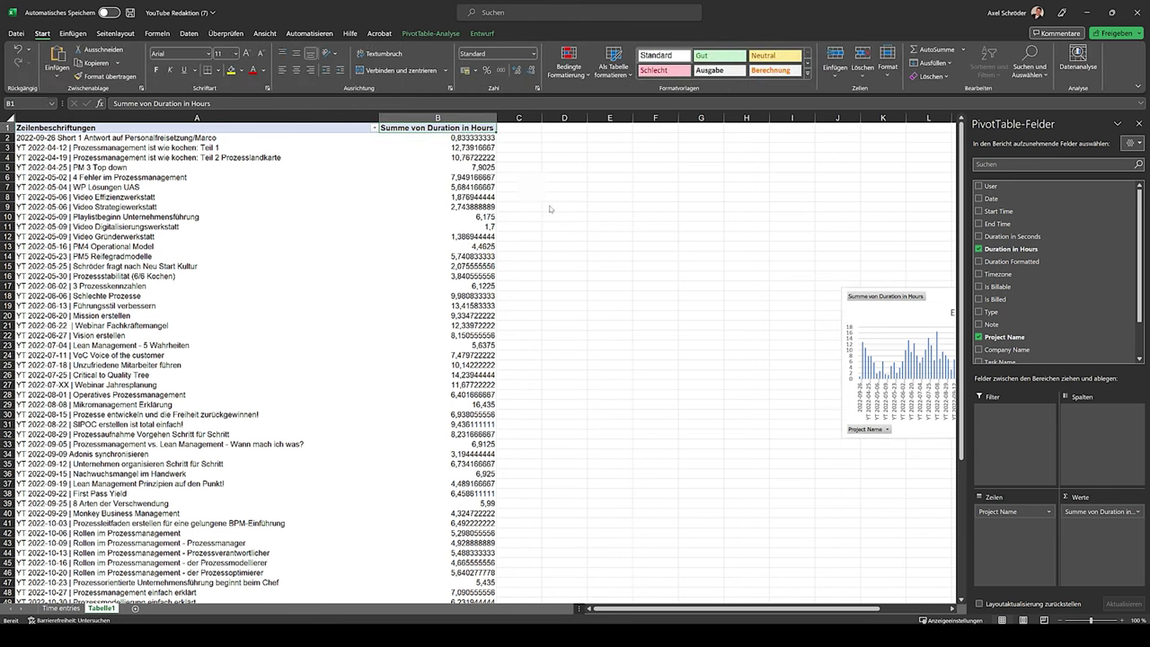
left_click(403, 99)
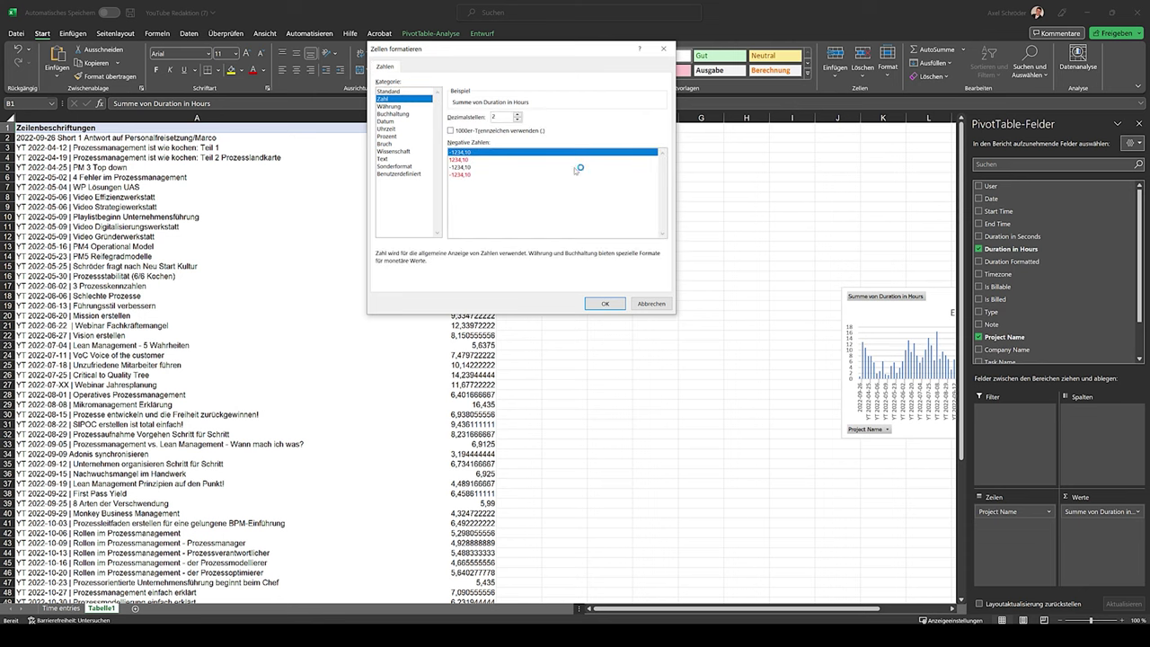
left_click(606, 304)
Reposition and enlarge the pivot chart beside the table, and compare the hours per project.
left_click(620, 285)
left_click_drag(917, 313, 647, 201)
left_click_drag(819, 321, 809, 469)
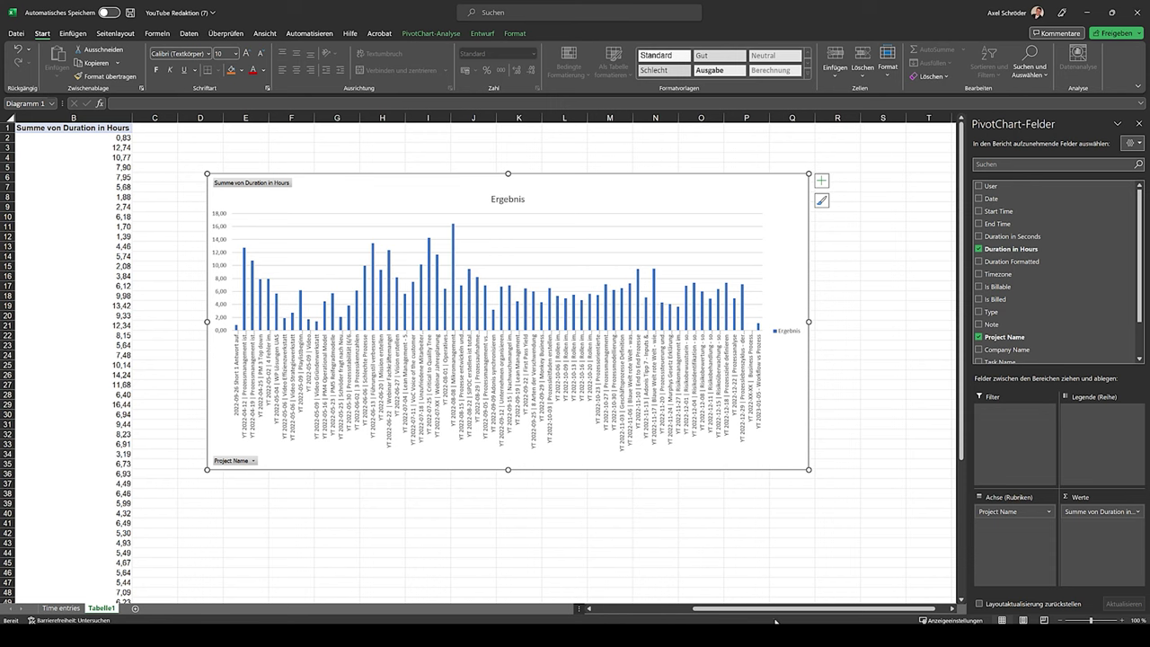
left_click_drag(769, 608, 692, 603)
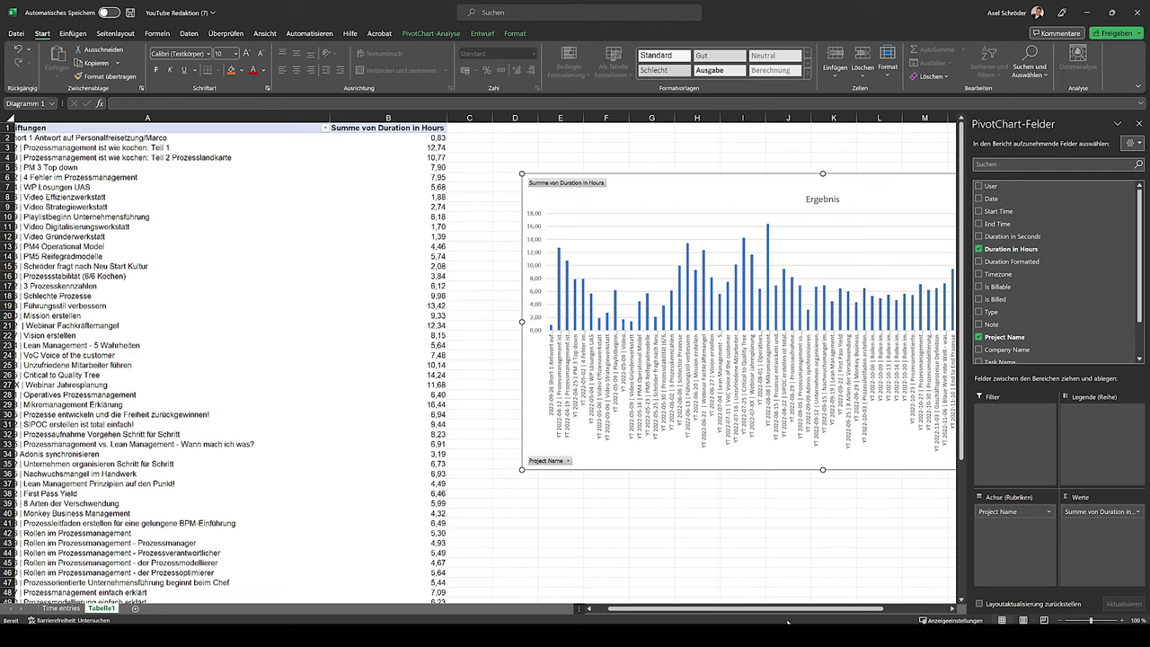
left_click_drag(782, 611, 826, 613)
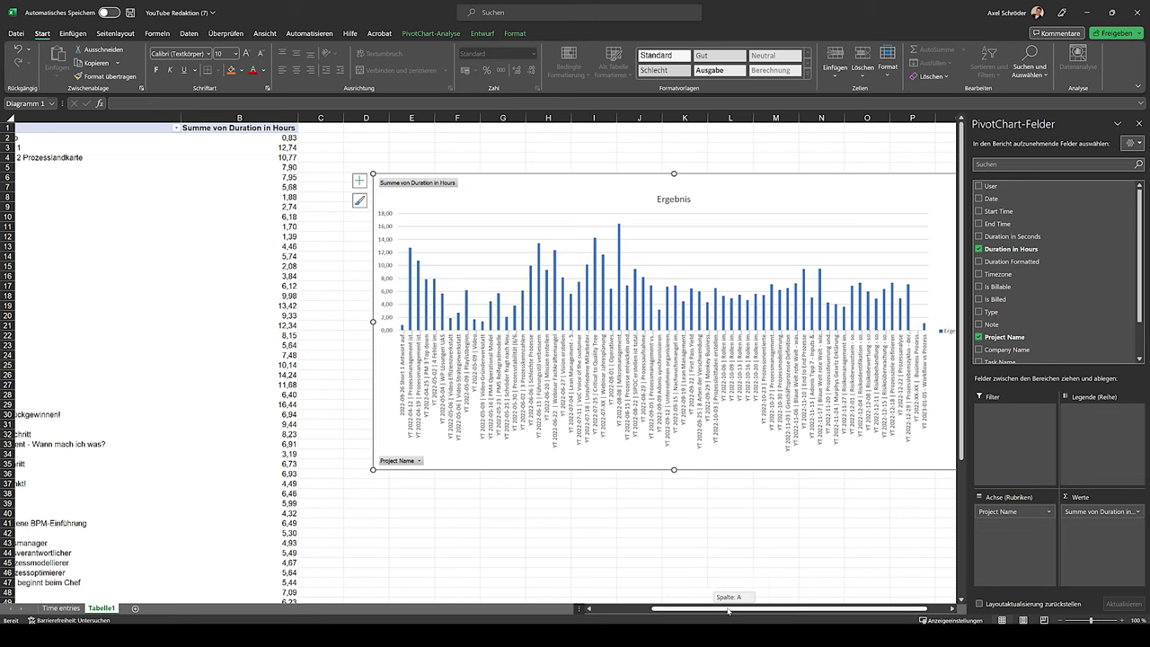
left_click_drag(736, 612, 672, 612)
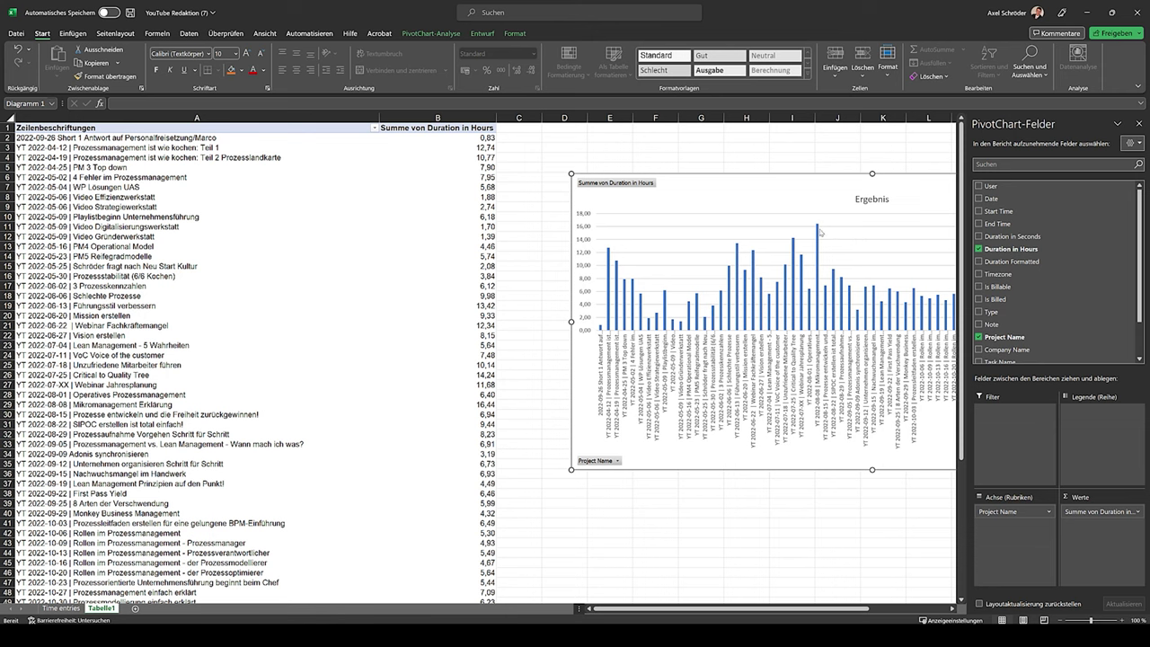
mouse_move(818, 231)
Replace Project Name with Task Name as the category axis of the pivot chart.
left_click_drag(1004, 520, 1087, 301)
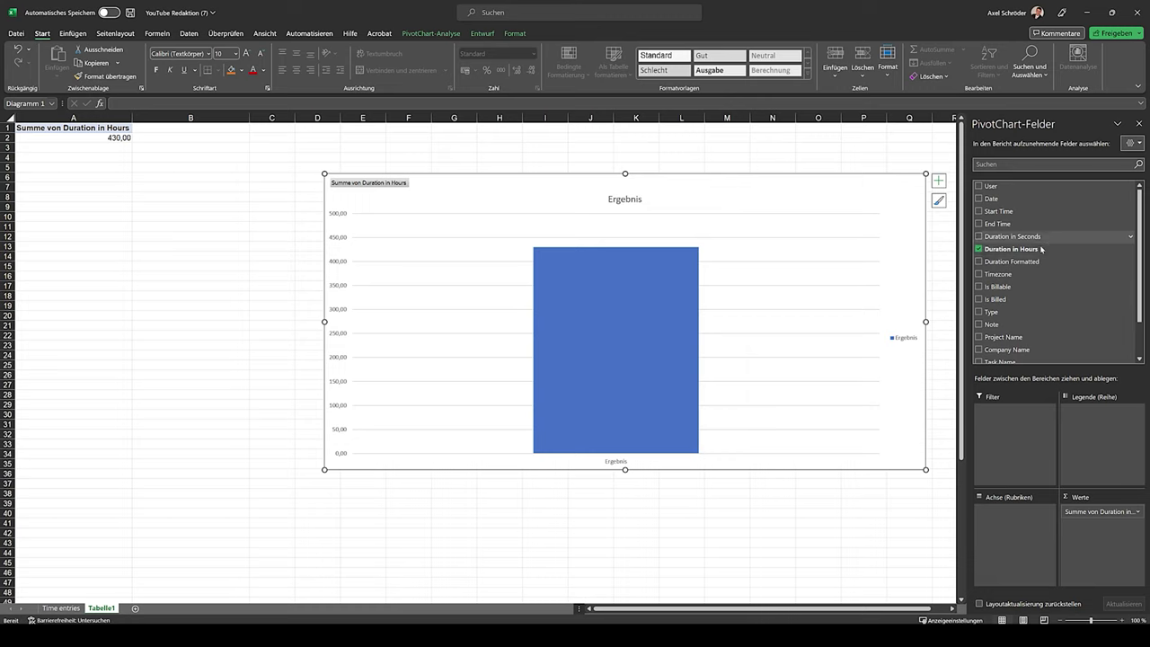
scroll(1031, 277, "down", 1)
left_click_drag(1002, 337, 1027, 536)
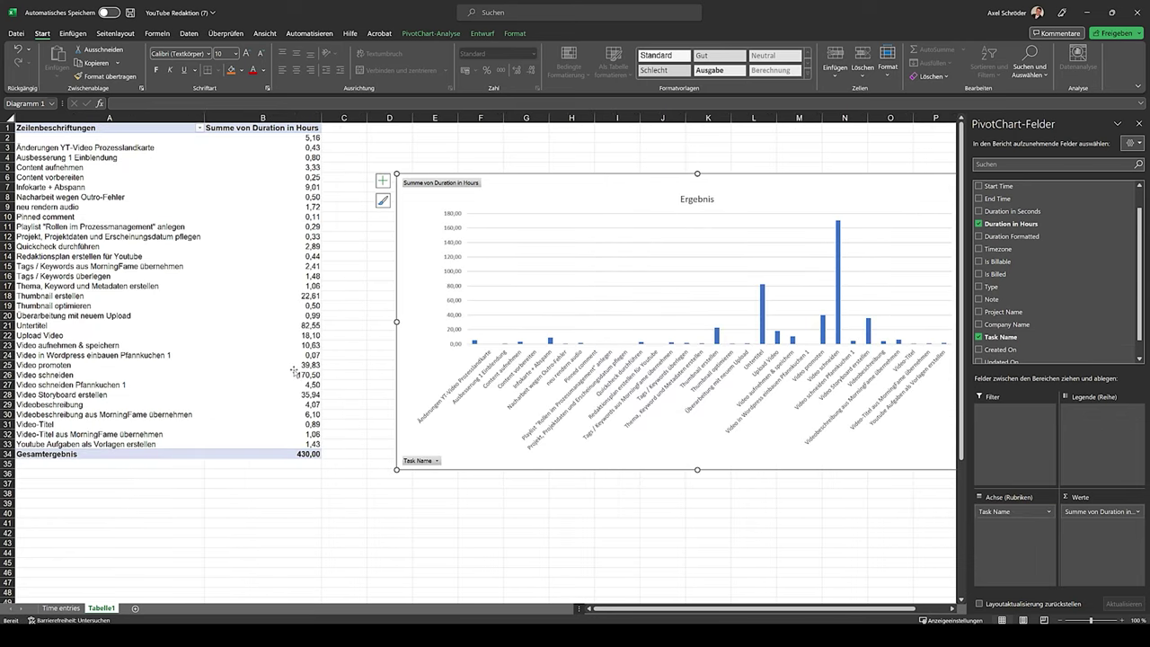
Sort the tasks in descending order by "Summe von Duration in Hours" and inspect the two largest values.
left_click(310, 128)
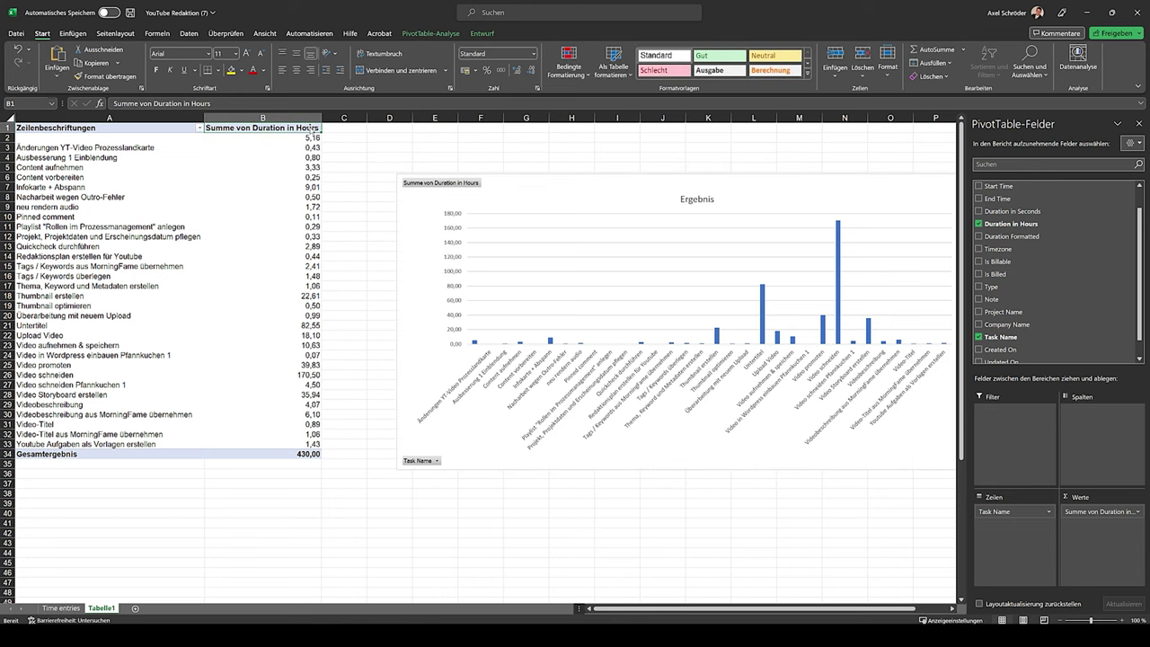
left_click(200, 129)
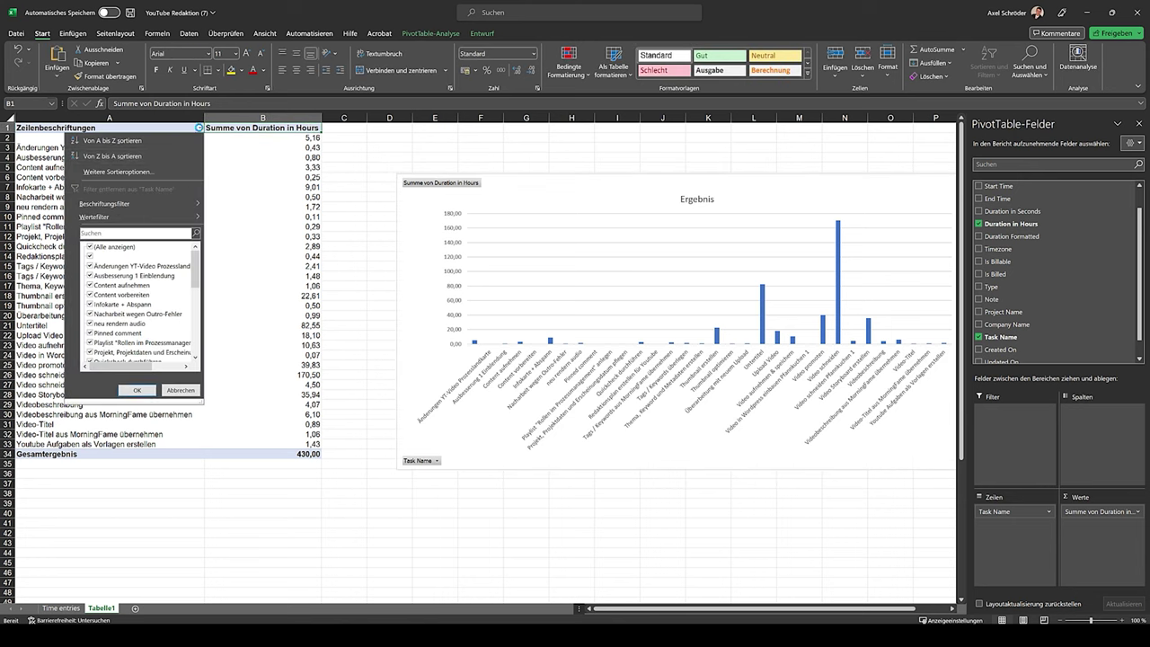
left_click(163, 172)
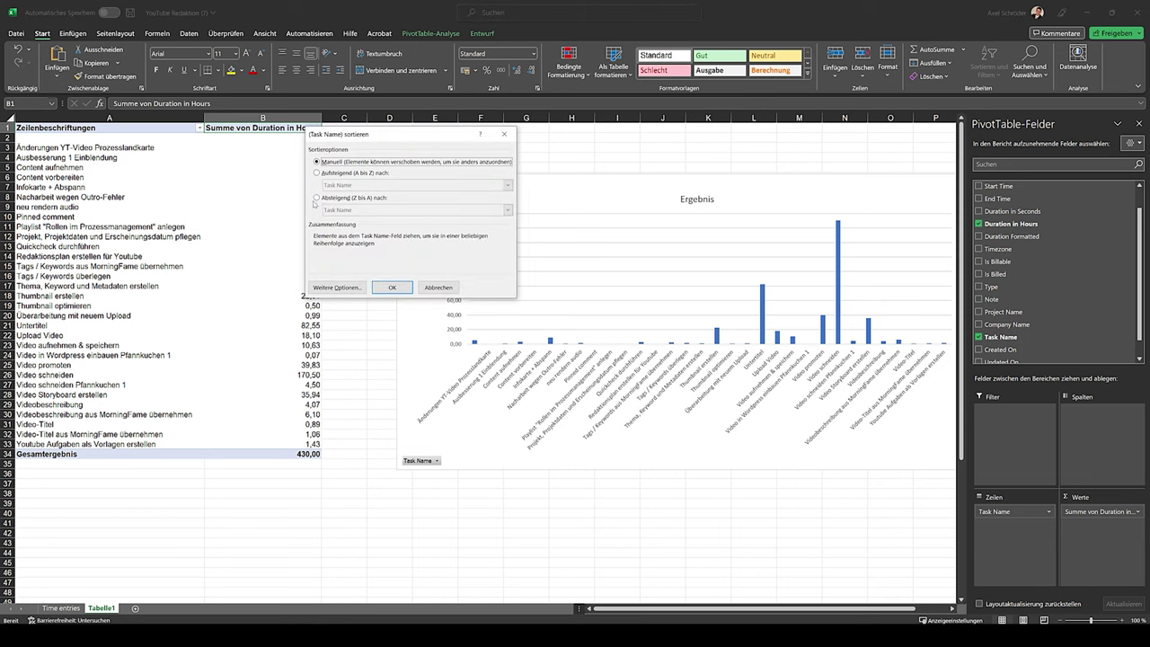
left_click(322, 200)
left_click(355, 211)
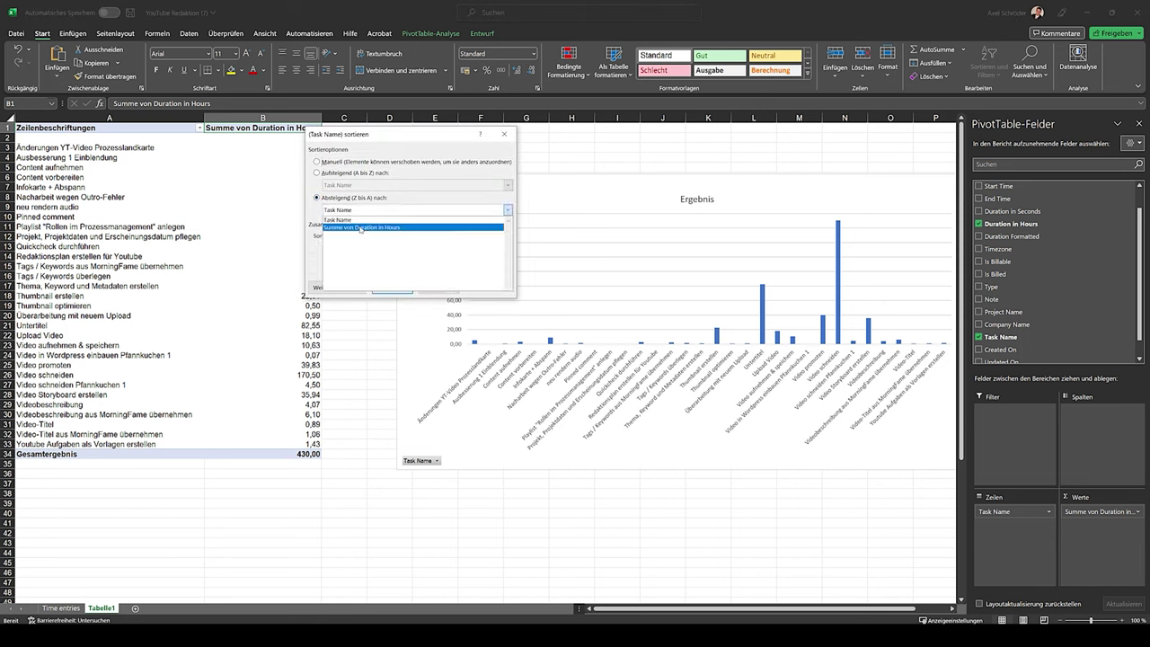
left_click(357, 227)
left_click(394, 286)
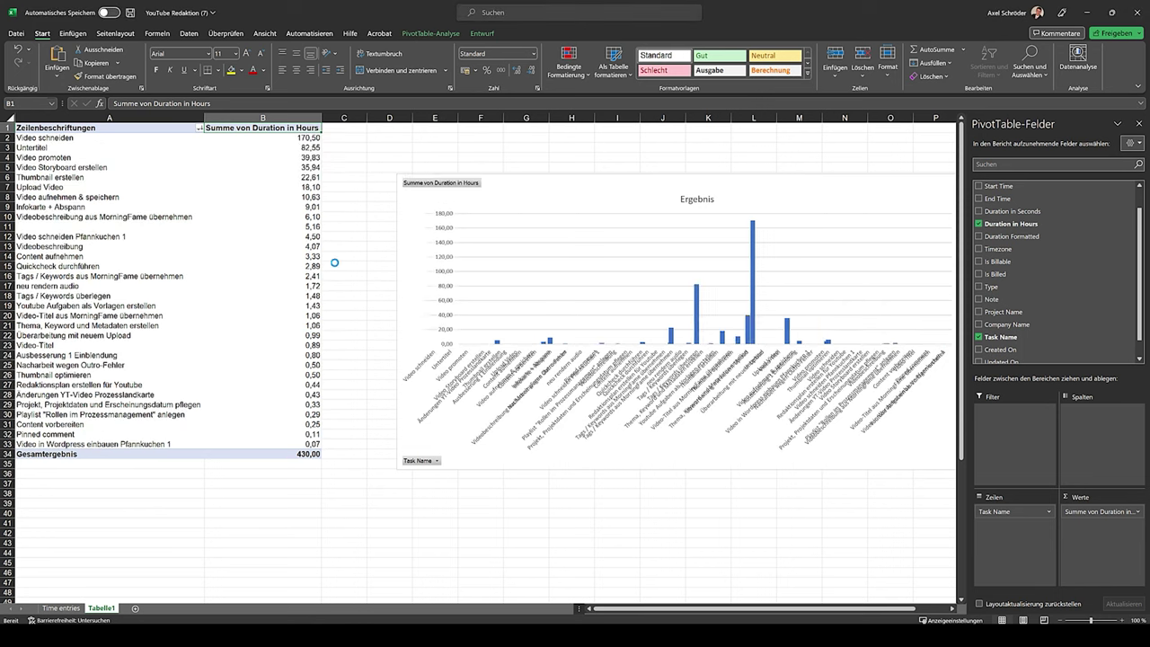
left_click(301, 141)
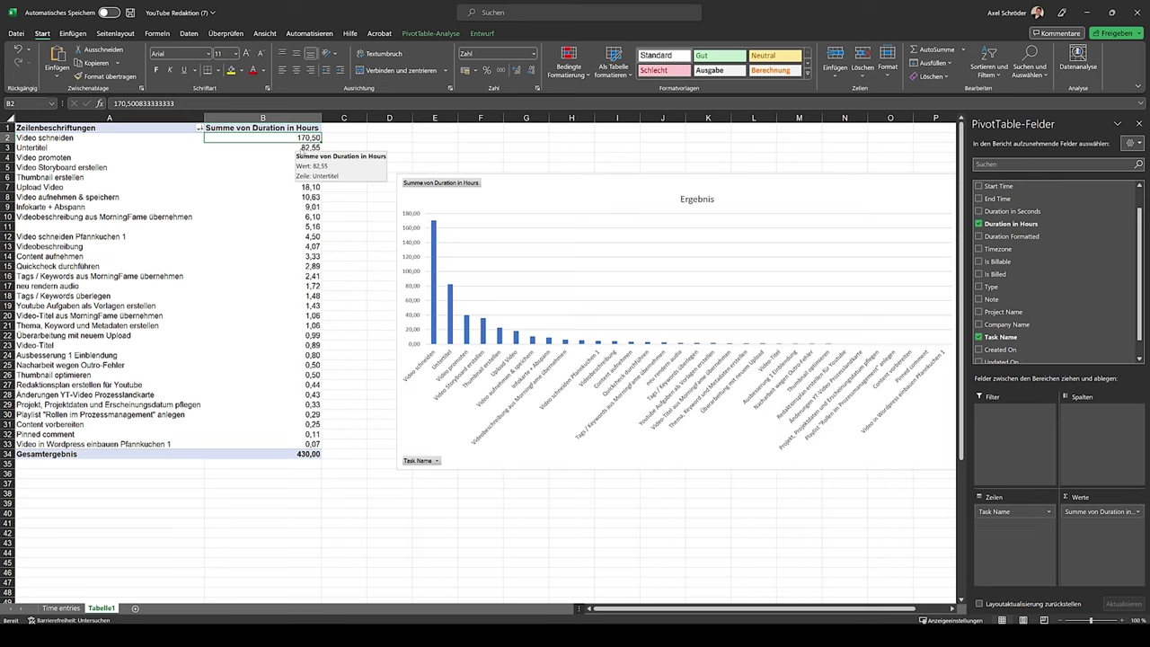
left_click(303, 148)
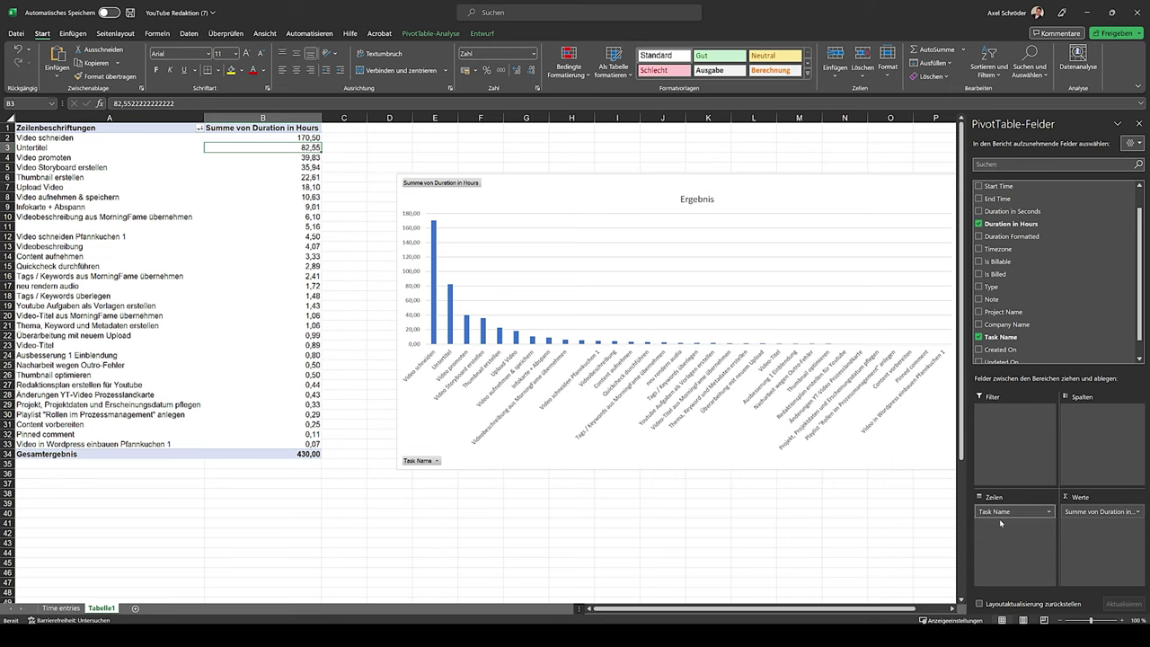
Use Project Name as rows and Task Name as the report filter, limited to the task "Untertitel".
left_click_drag(1005, 515, 1012, 445)
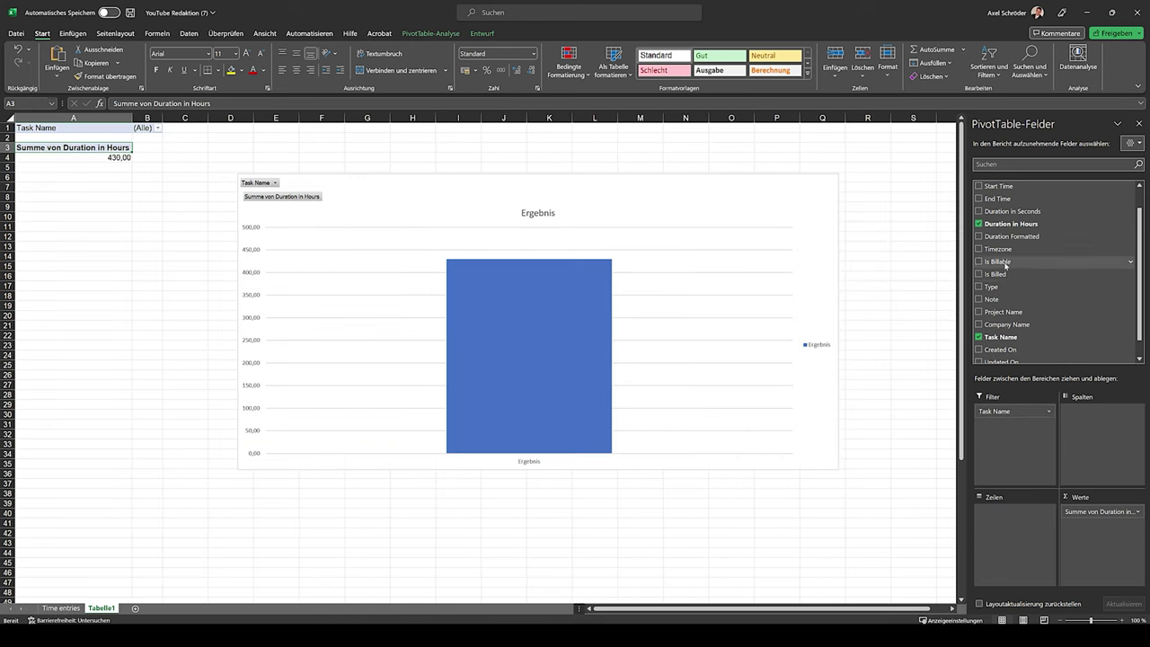
left_click_drag(1014, 315, 1020, 535)
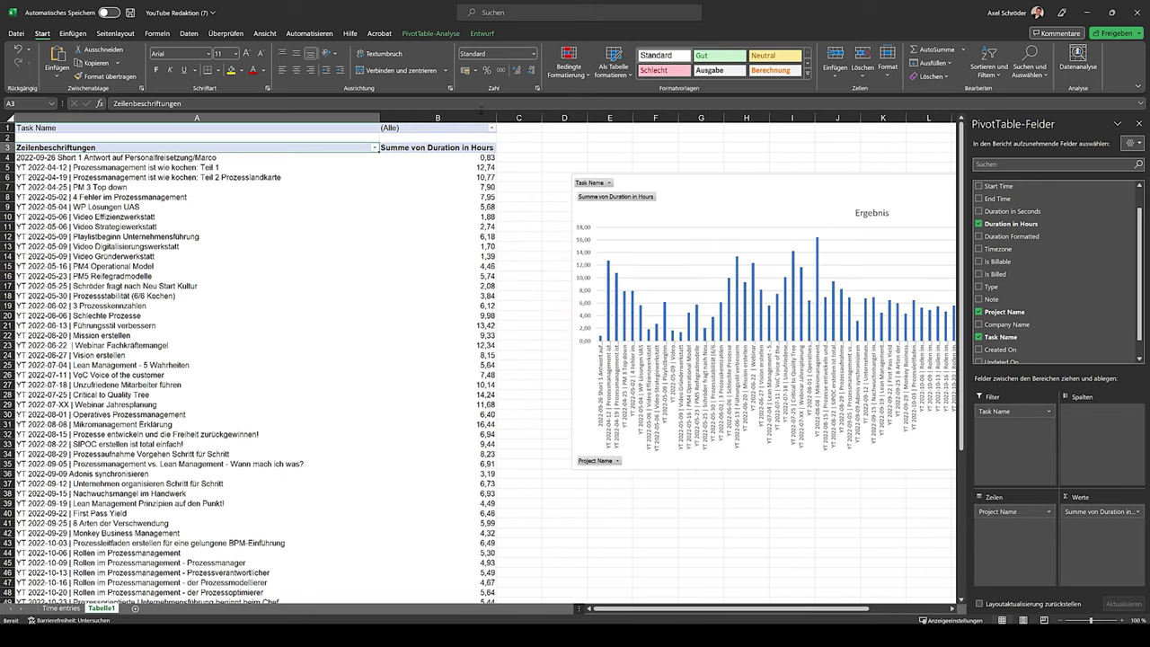
left_click(490, 129)
left_click(428, 142)
type("u")
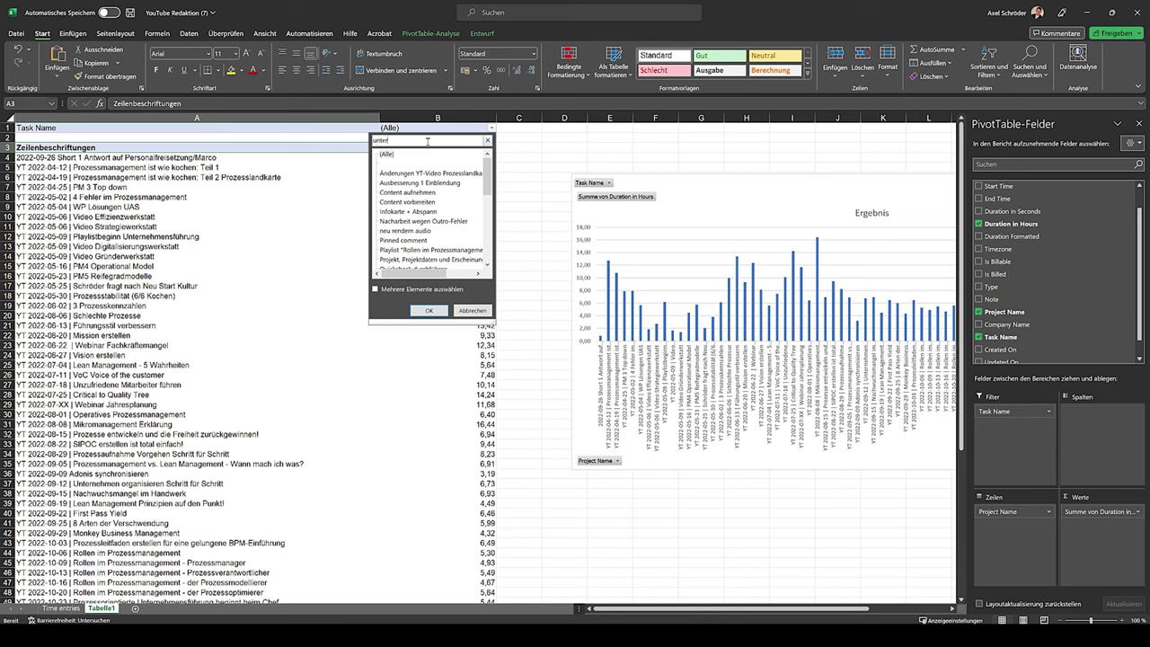
type("nter")
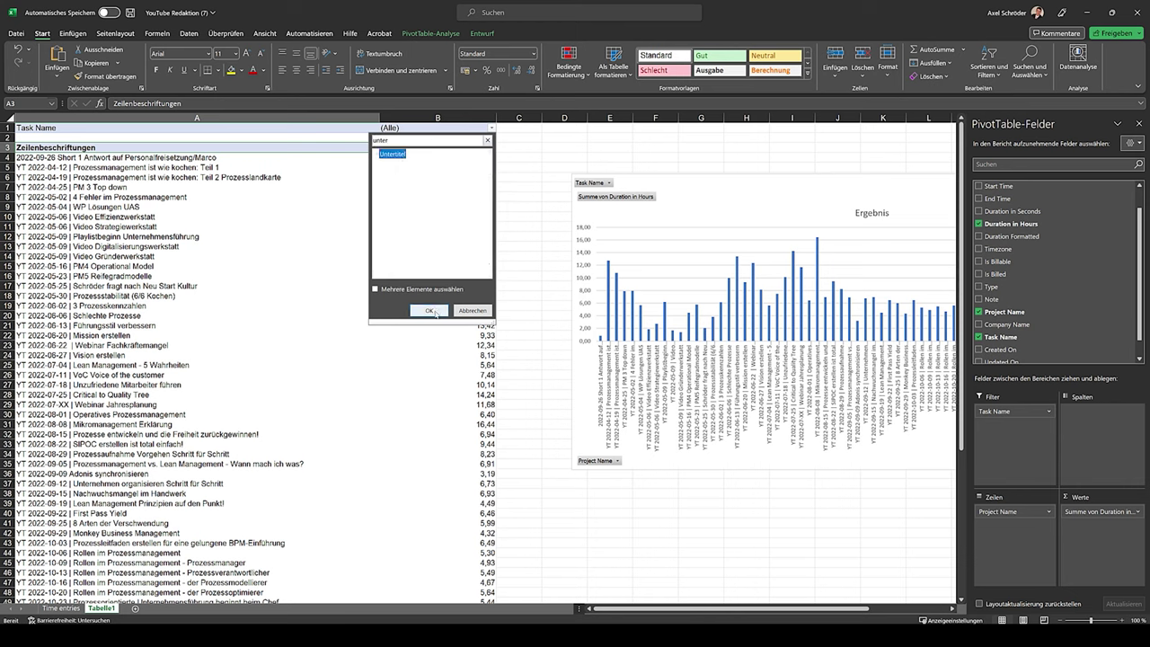
left_click(429, 310)
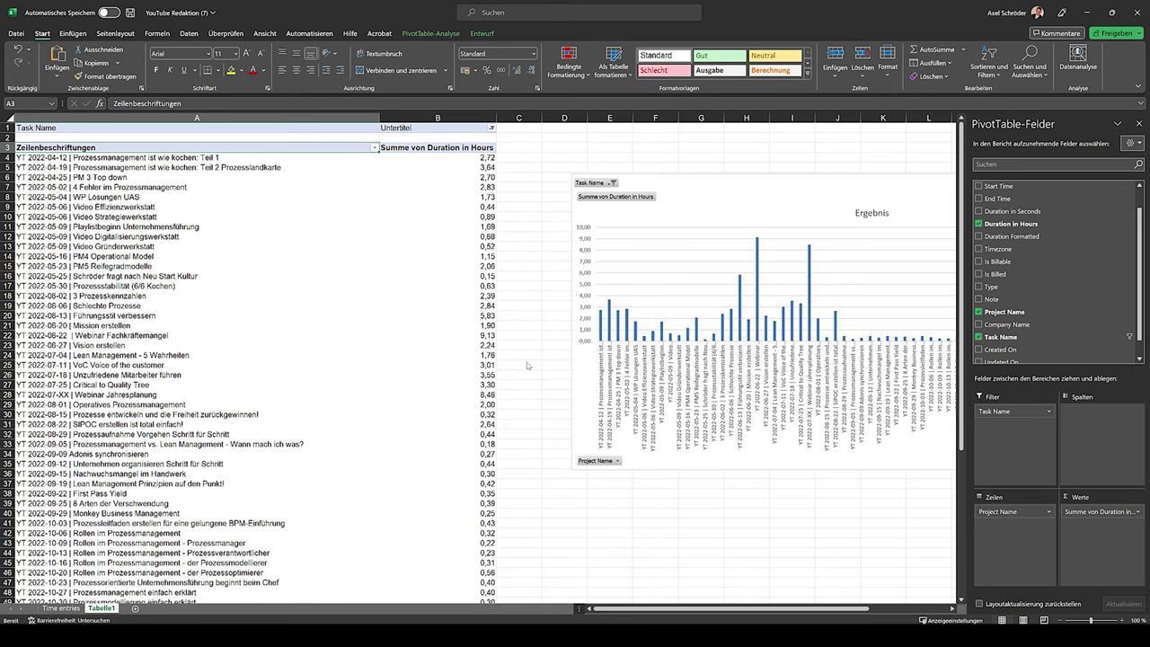
Examine the "Untertitel" hours of the individual projects in the pivot chart and the table.
left_click_drag(691, 610, 774, 619)
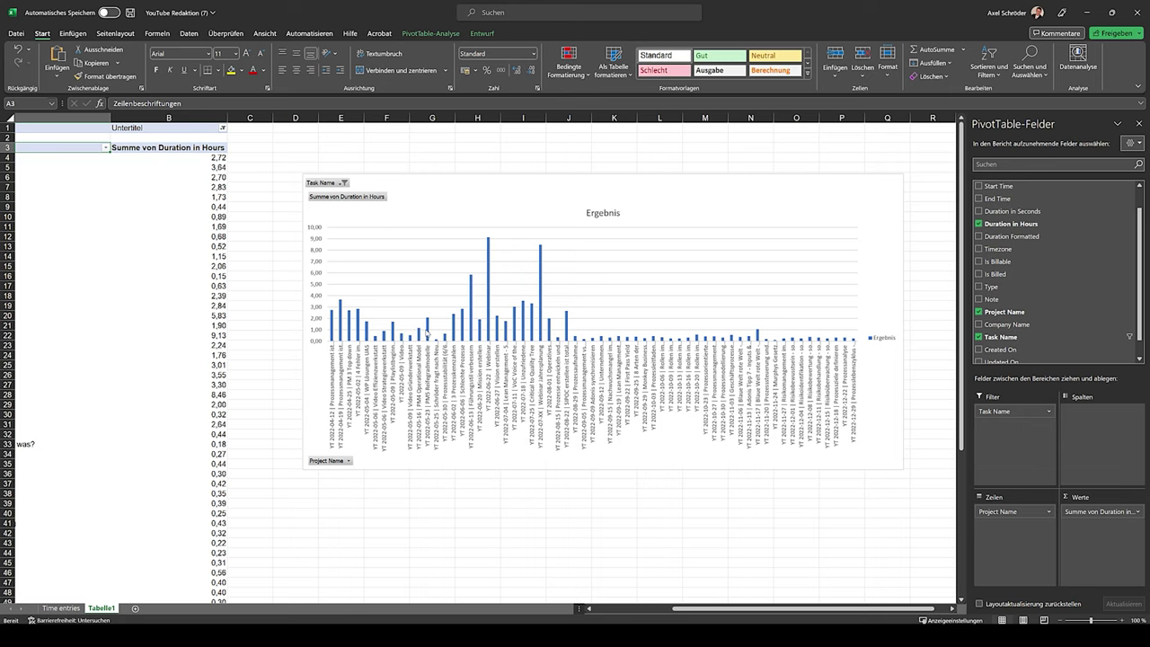
mouse_move(427, 331)
mouse_move(461, 338)
mouse_move(491, 292)
mouse_move(542, 307)
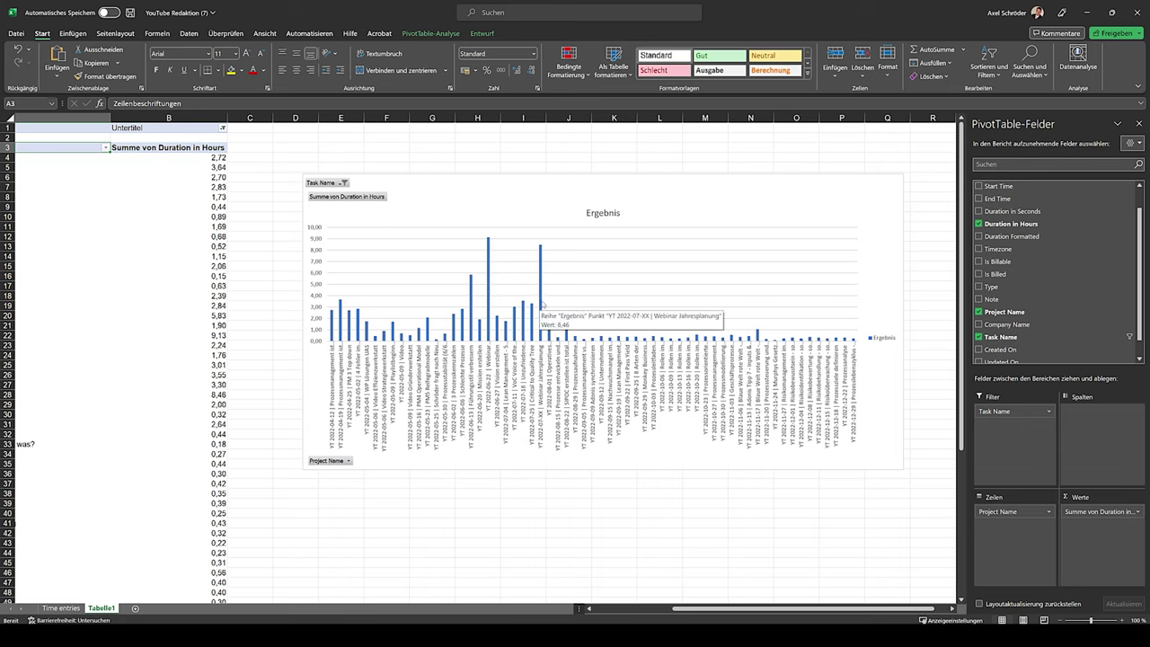
mouse_move(569, 335)
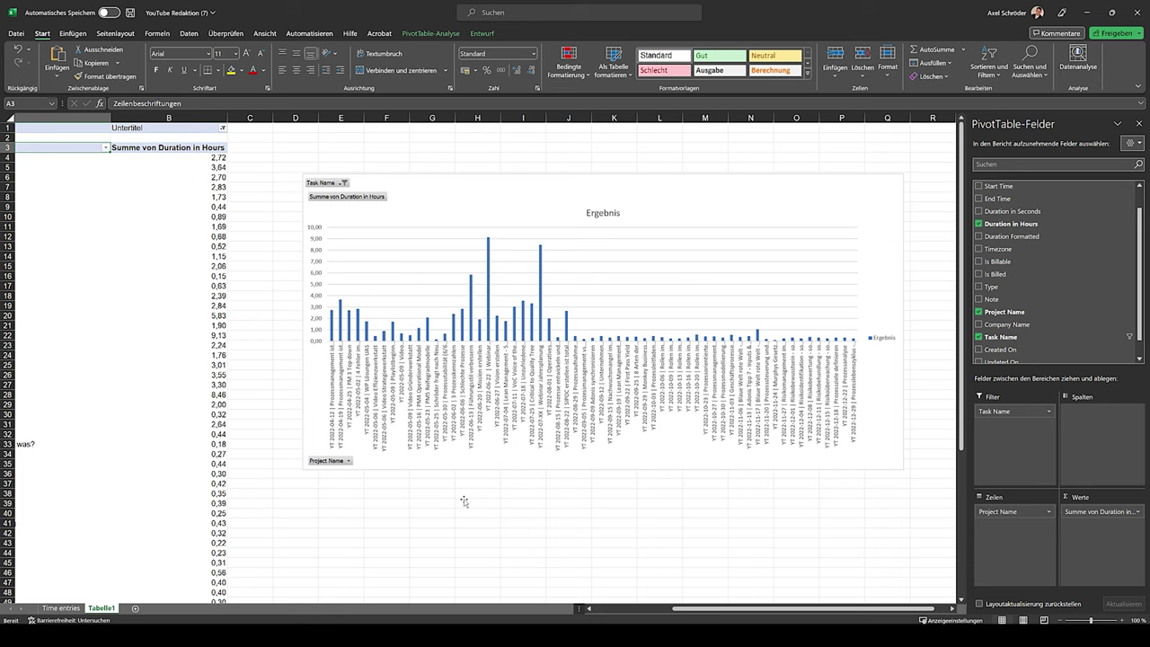
left_click_drag(712, 615, 629, 613)
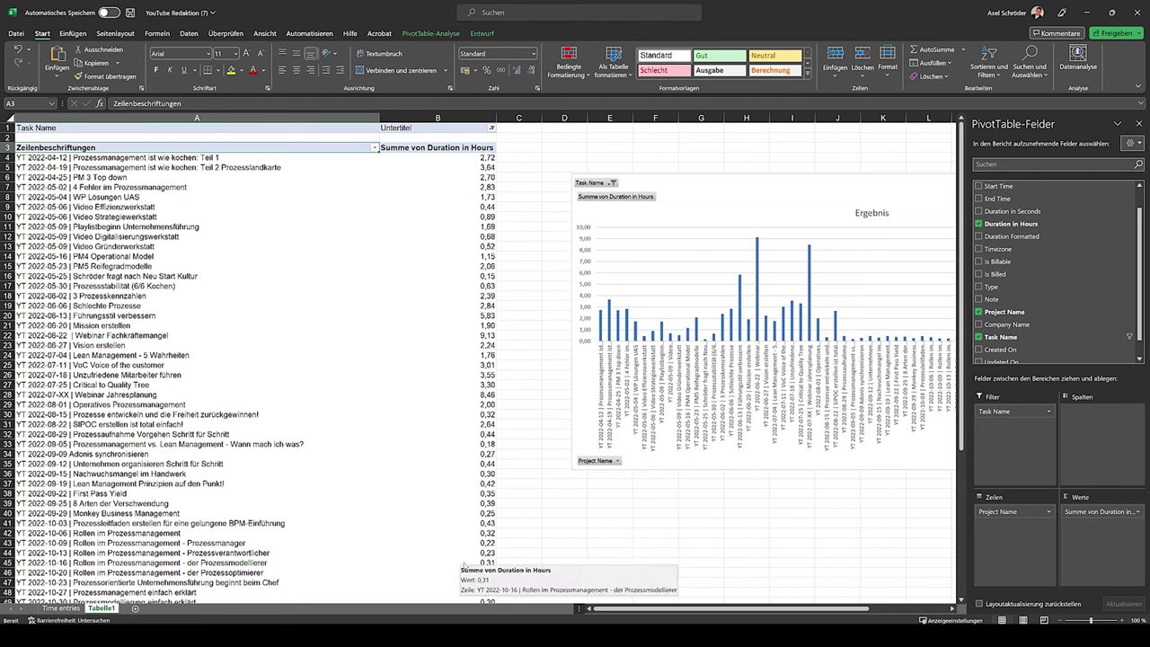